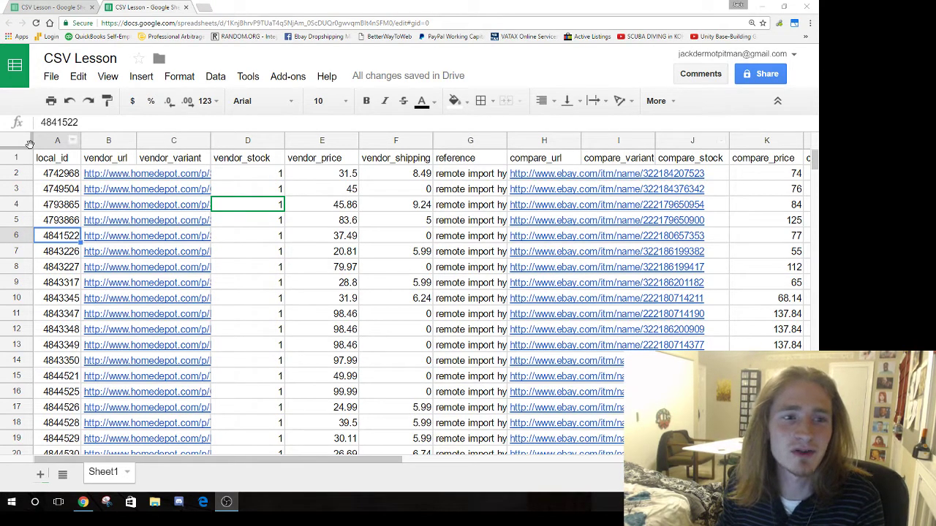
# Examine the CSV Lesson sheet's column headers and sample values from local_id through vendor_shipping to autoCompare
pyautogui.click(73, 159)
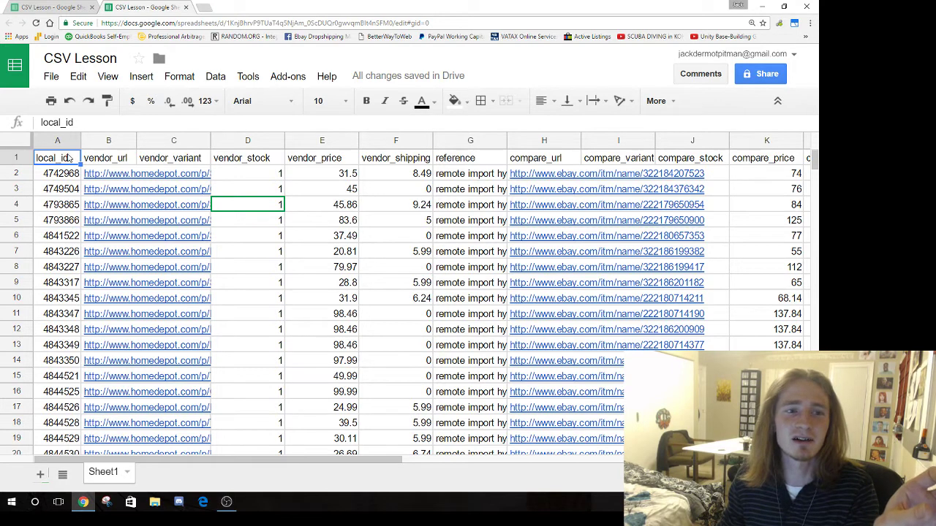
pyautogui.moveTo(81, 123); pyautogui.dragTo(2, 117)
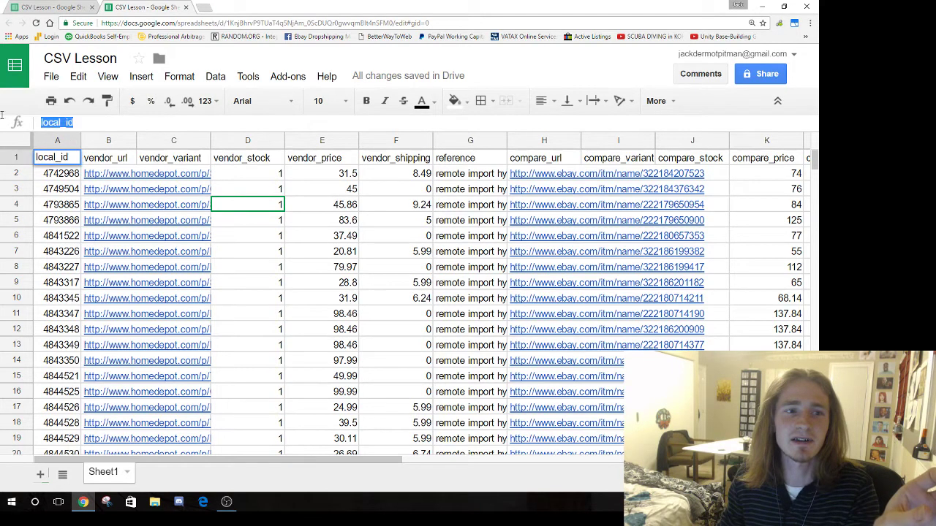
pyautogui.click(101, 157)
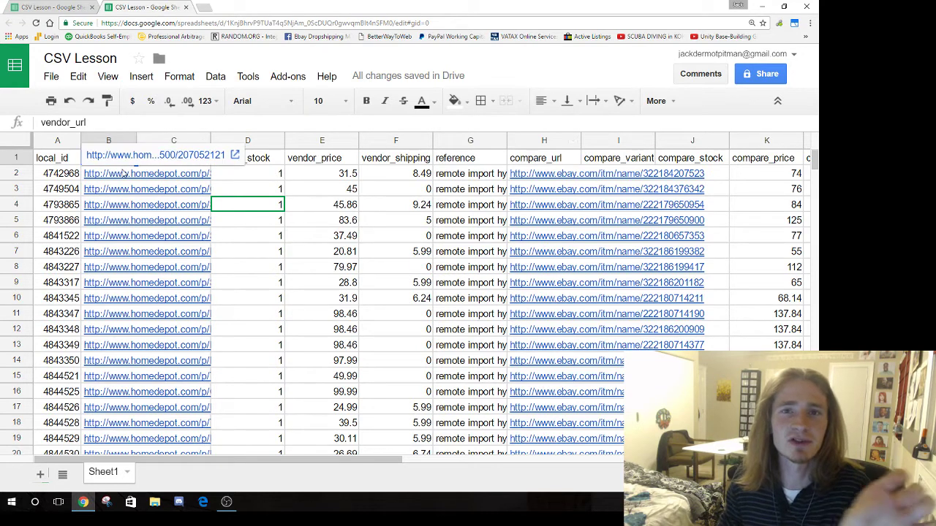
pyautogui.click(68, 173)
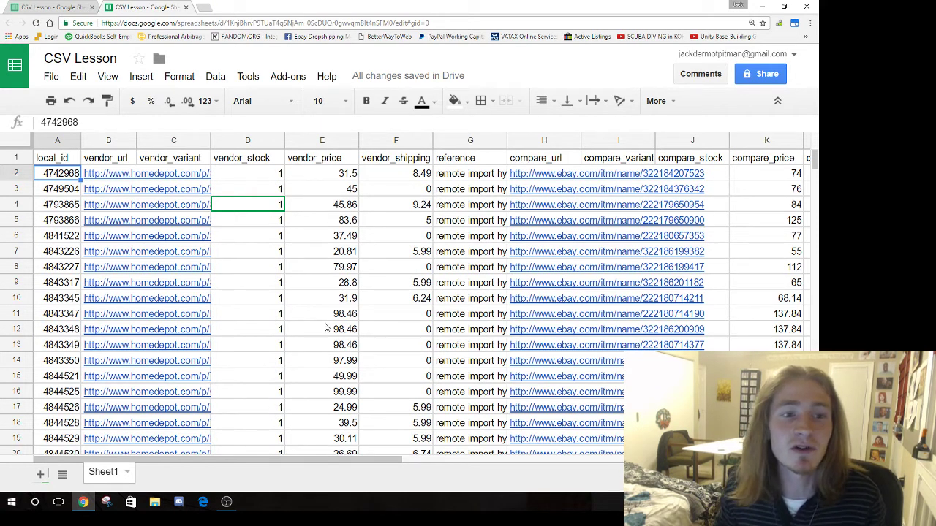
pyautogui.moveTo(249, 462); pyautogui.dragTo(312, 449)
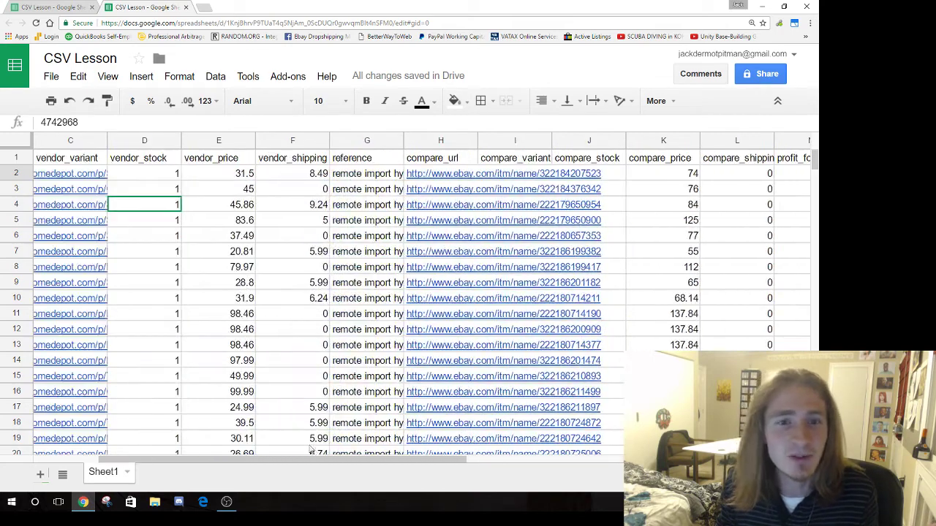
pyautogui.click(296, 160)
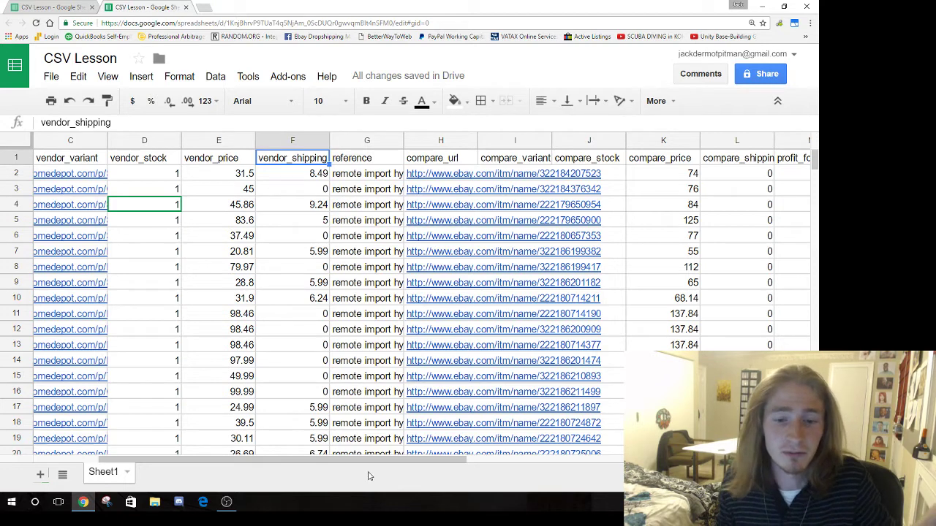
pyautogui.moveTo(361, 459); pyautogui.dragTo(110, 456)
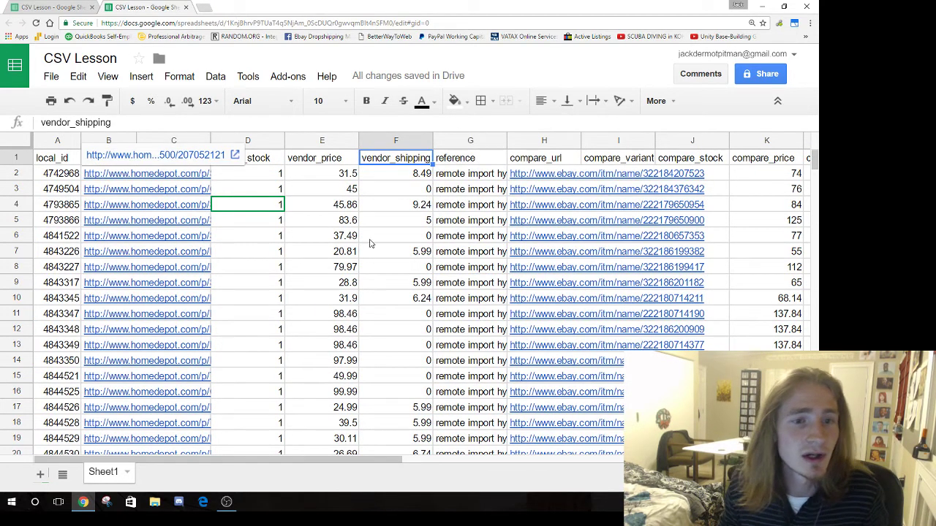
pyautogui.click(261, 187)
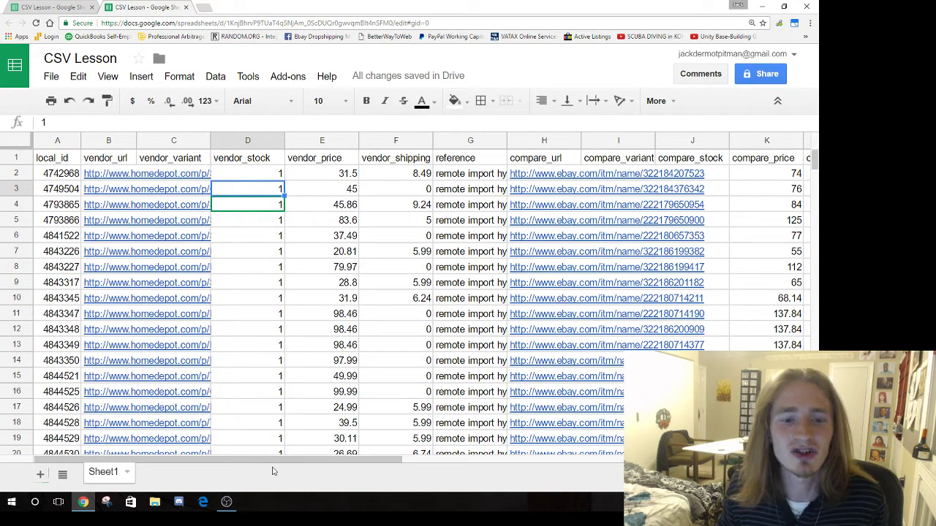
pyautogui.moveTo(278, 462); pyautogui.dragTo(431, 462)
pyautogui.hscroll(-5, 437, 422)
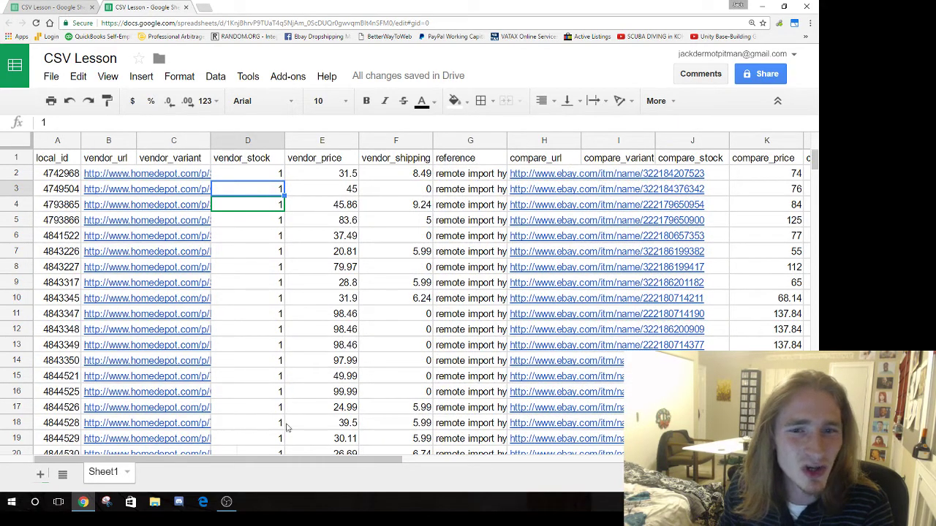
pyautogui.hscroll(10, 288, 427)
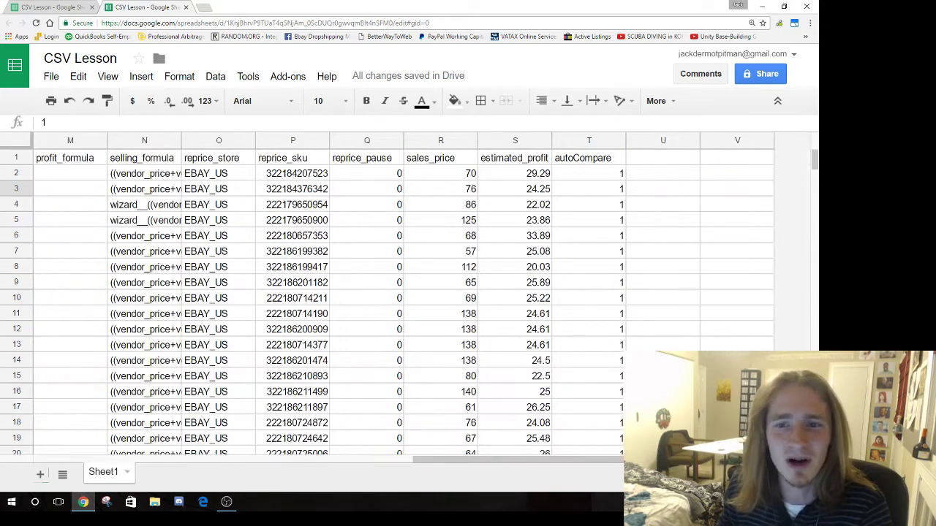
pyautogui.hscroll(-10, 316, 395)
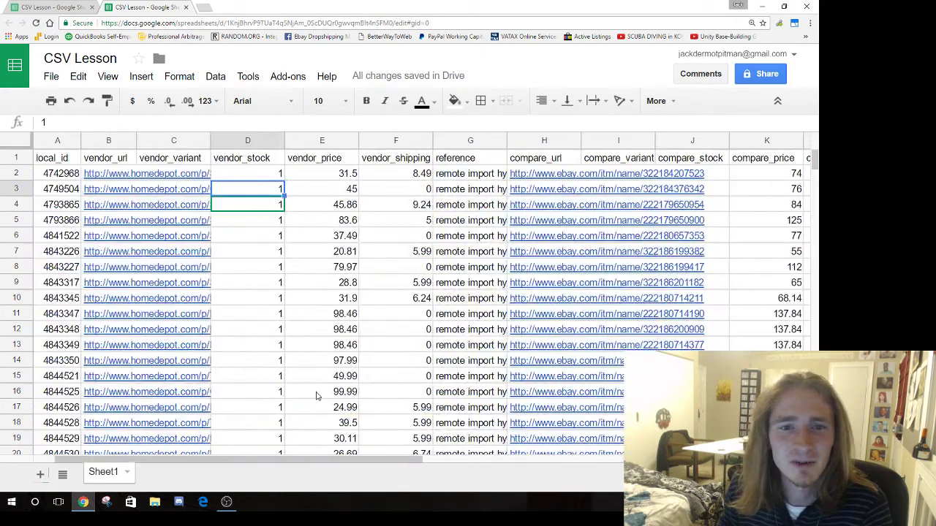
# Delete every data column of the sheet except reference and reprice_sku, removing them all in one multi-column selection
pyautogui.click(58, 141)
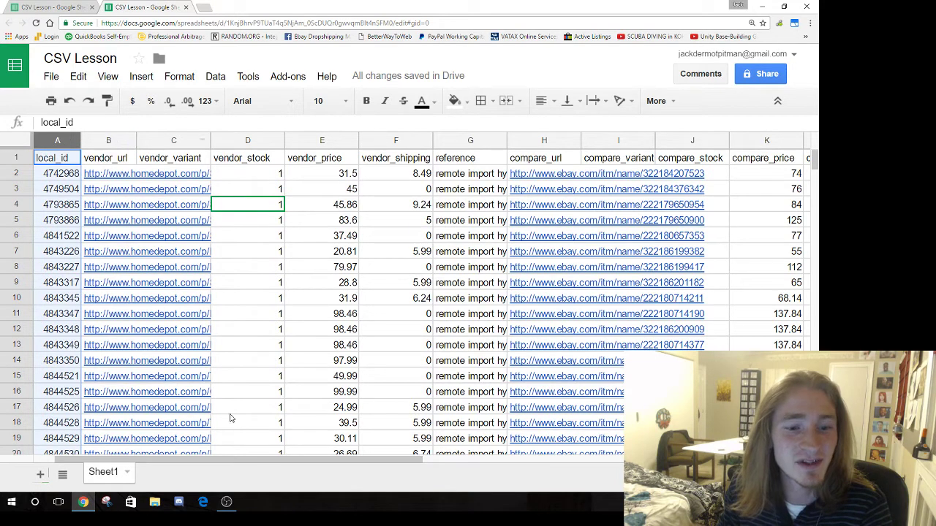
pyautogui.click(110, 140)
pyautogui.keyDown('ctrl'); pyautogui.click(174, 140); pyautogui.keyUp('ctrl')
pyautogui.keyDown('ctrl'); pyautogui.click(245, 141); pyautogui.keyUp('ctrl')
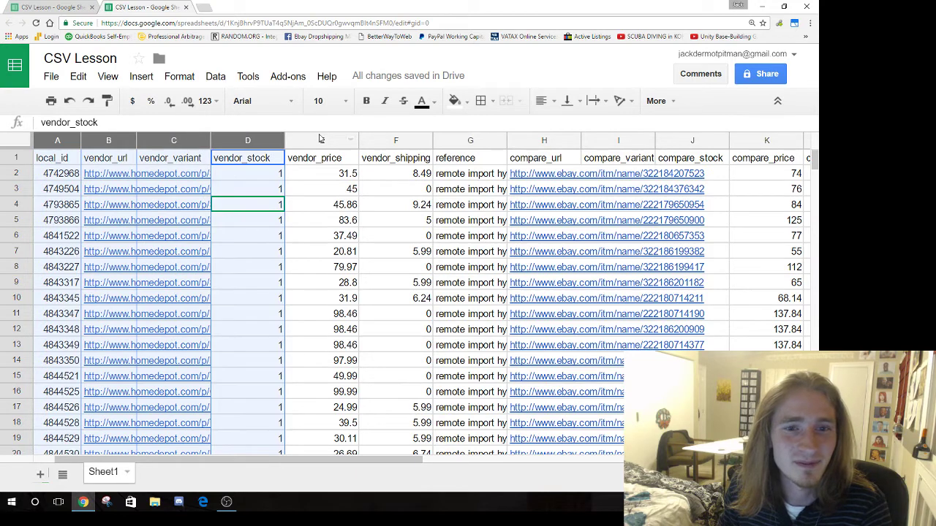
pyautogui.keyDown('ctrl'); pyautogui.click(320, 141); pyautogui.keyUp('ctrl')
pyautogui.keyDown('ctrl'); pyautogui.click(399, 141); pyautogui.keyUp('ctrl')
pyautogui.keyDown('ctrl'); pyautogui.click(545, 140); pyautogui.keyUp('ctrl')
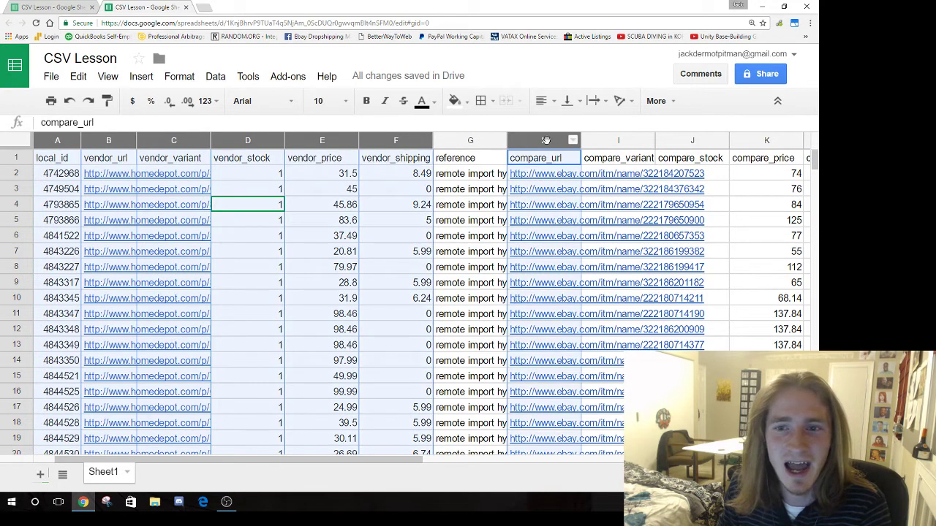
pyautogui.keyDown('ctrl'); pyautogui.click(621, 141); pyautogui.keyUp('ctrl')
pyautogui.keyDown('ctrl'); pyautogui.click(700, 141); pyautogui.keyUp('ctrl')
pyautogui.keyDown('ctrl'); pyautogui.click(752, 141); pyautogui.keyUp('ctrl')
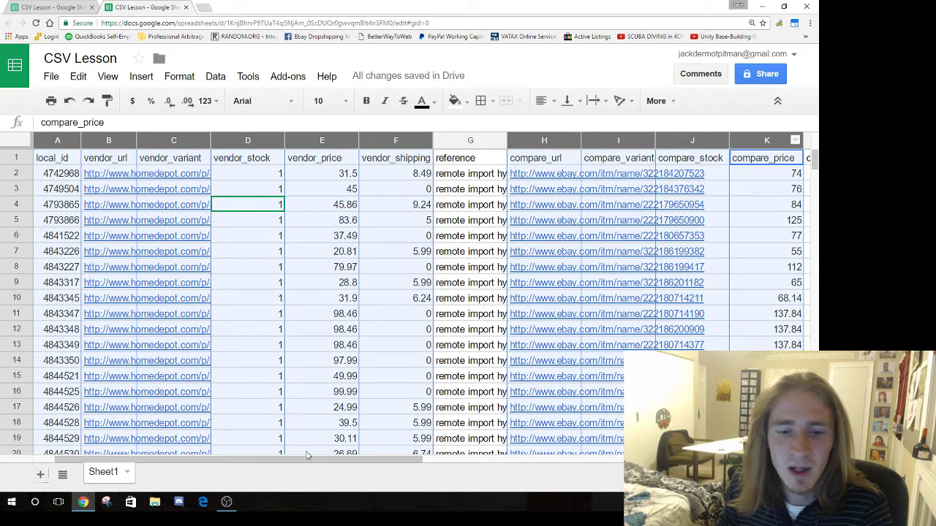
pyautogui.moveTo(331, 461); pyautogui.dragTo(589, 462)
pyautogui.keyDown('ctrl'); pyautogui.click(313, 140); pyautogui.keyUp('ctrl')
pyautogui.keyDown('ctrl'); pyautogui.click(380, 140); pyautogui.keyUp('ctrl')
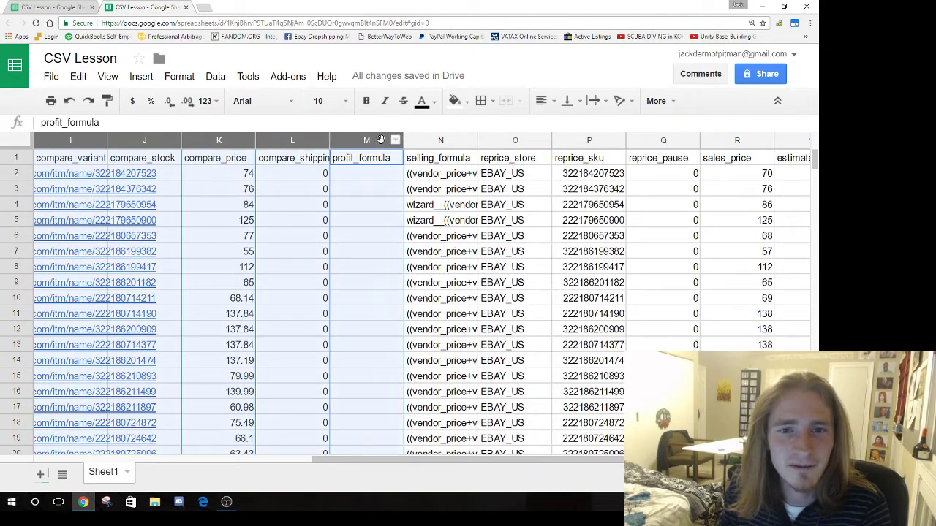
pyautogui.keyDown('ctrl'); pyautogui.click(438, 141); pyautogui.keyUp('ctrl')
pyautogui.keyDown('ctrl'); pyautogui.click(511, 140); pyautogui.keyUp('ctrl')
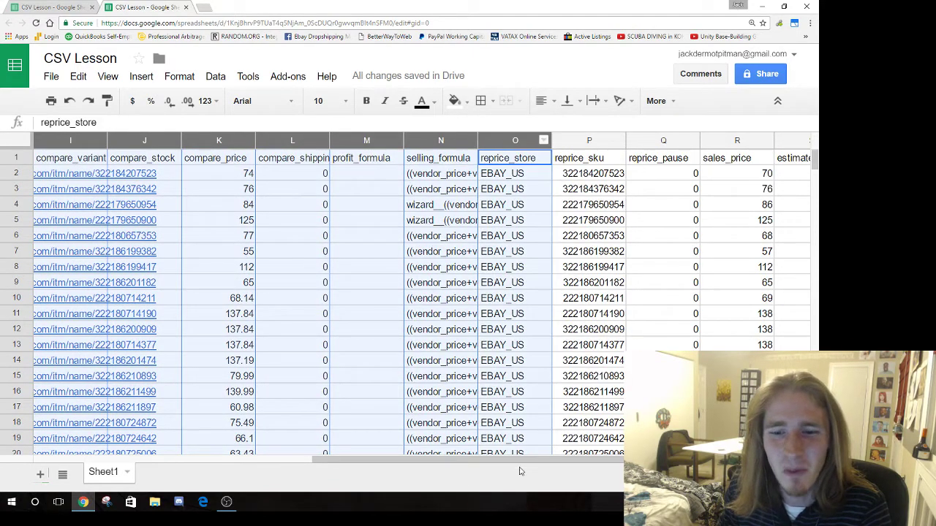
pyautogui.moveTo(522, 464); pyautogui.dragTo(632, 463)
pyautogui.keyDown('ctrl'); pyautogui.click(394, 141); pyautogui.keyUp('ctrl')
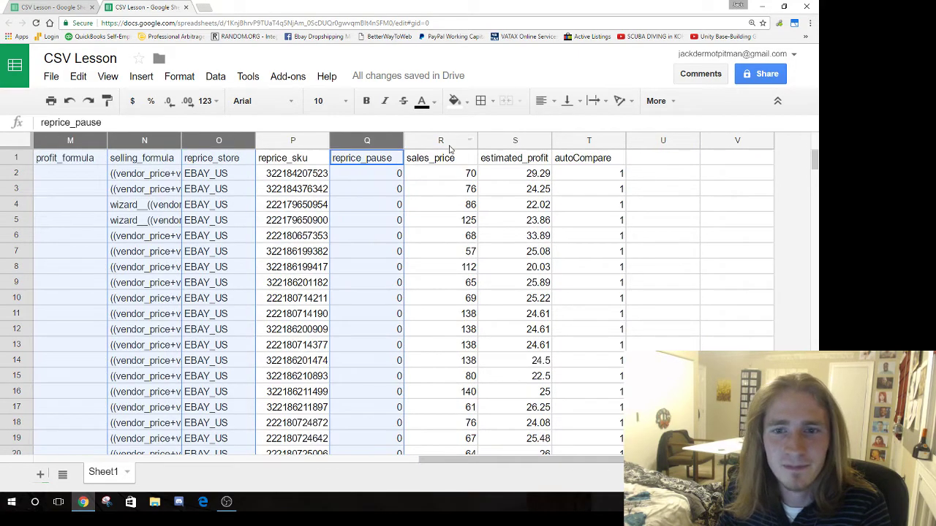
pyautogui.keyDown('ctrl'); pyautogui.click(447, 142); pyautogui.keyUp('ctrl')
pyautogui.keyDown('ctrl'); pyautogui.click(512, 139); pyautogui.keyUp('ctrl')
pyautogui.keyDown('ctrl'); pyautogui.click(571, 140); pyautogui.keyUp('ctrl')
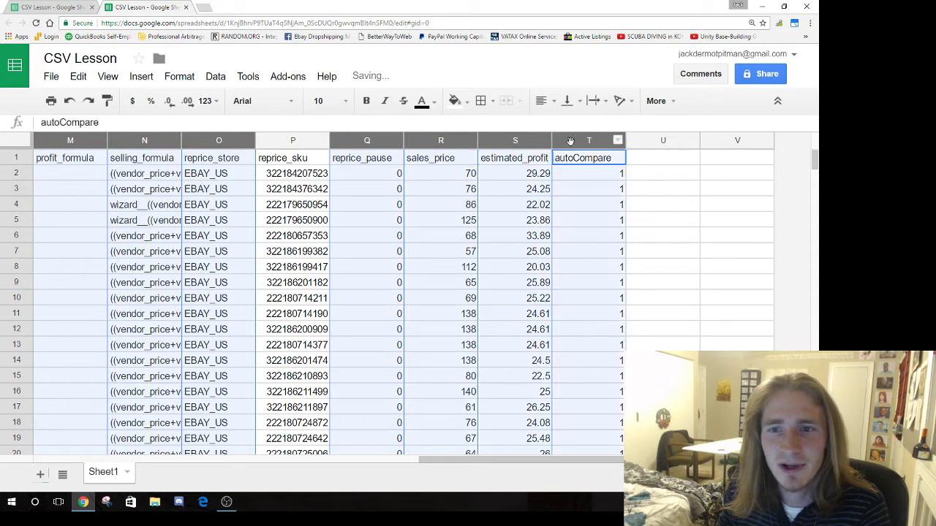
pyautogui.rightClick(571, 143)
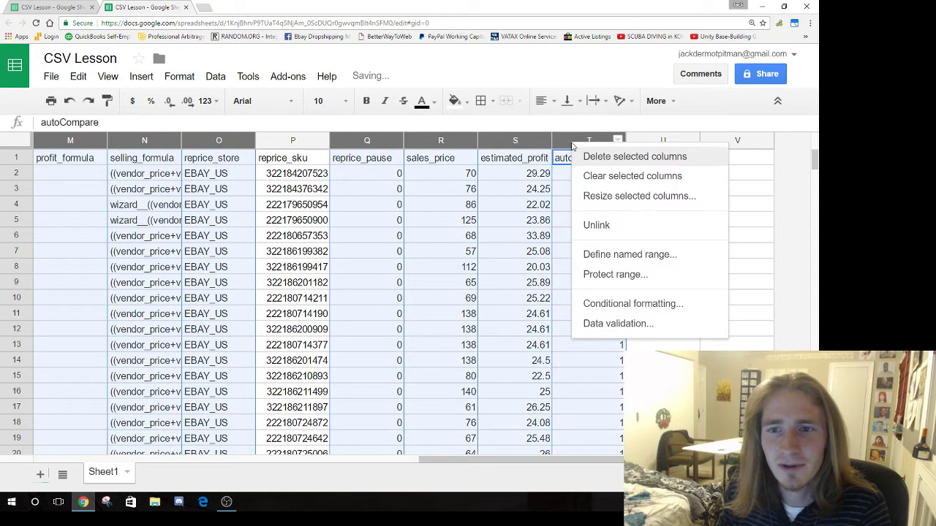
pyautogui.click(623, 157)
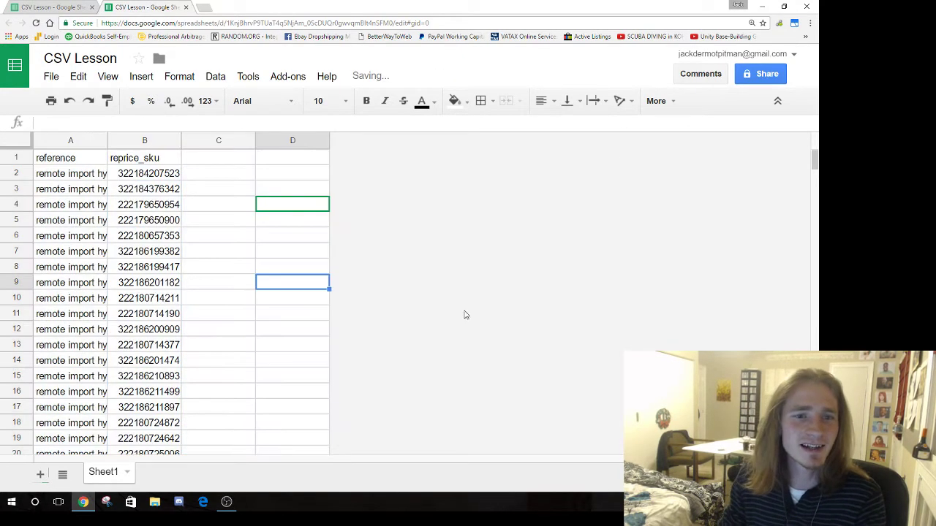
# Check the remaining rows down to the end of the data, and move the reprice_sku column in front of the reference column
pyautogui.scroll(-8, 240, 438)
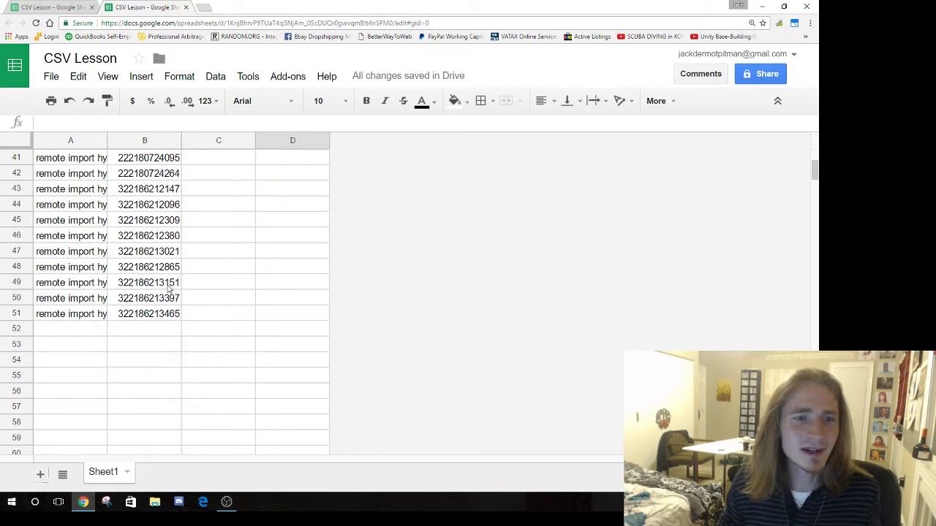
pyautogui.scroll(8, 166, 290)
pyautogui.scroll(-1, 167, 290)
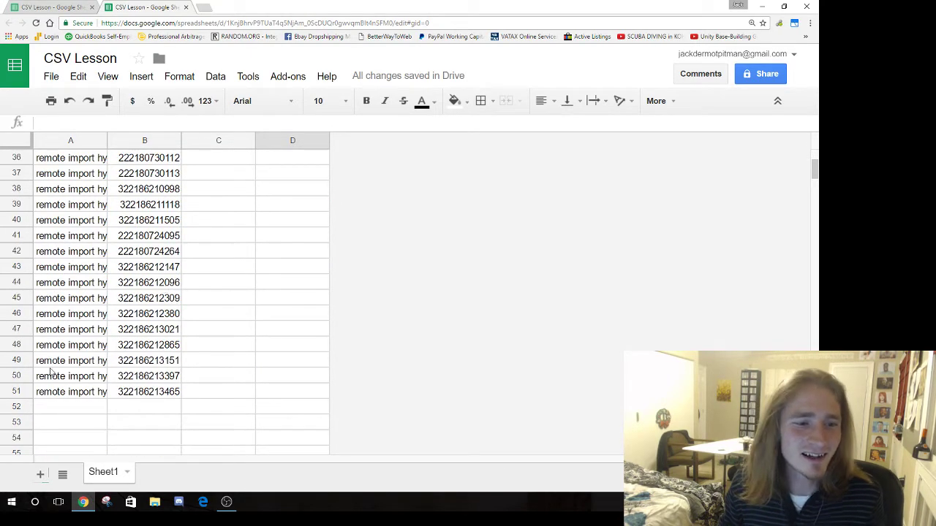
pyautogui.scroll(10, 154, 333)
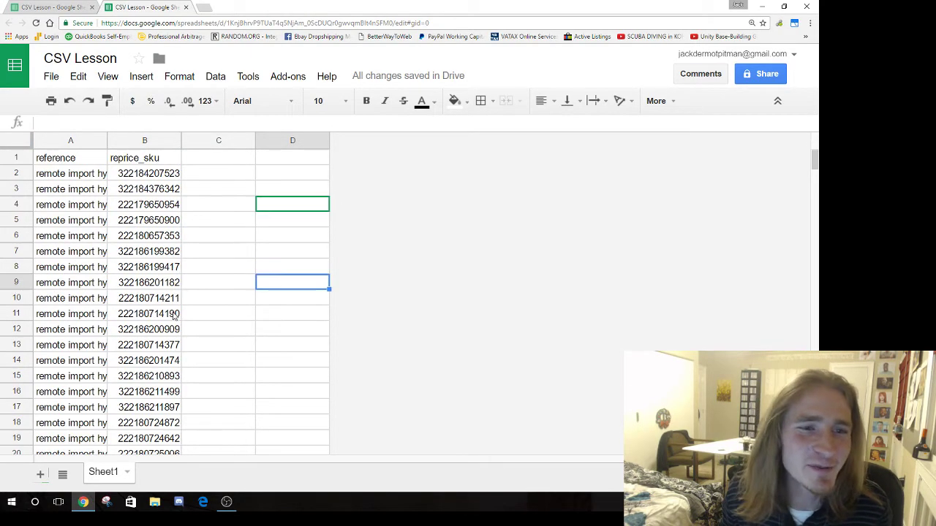
pyautogui.click(111, 141)
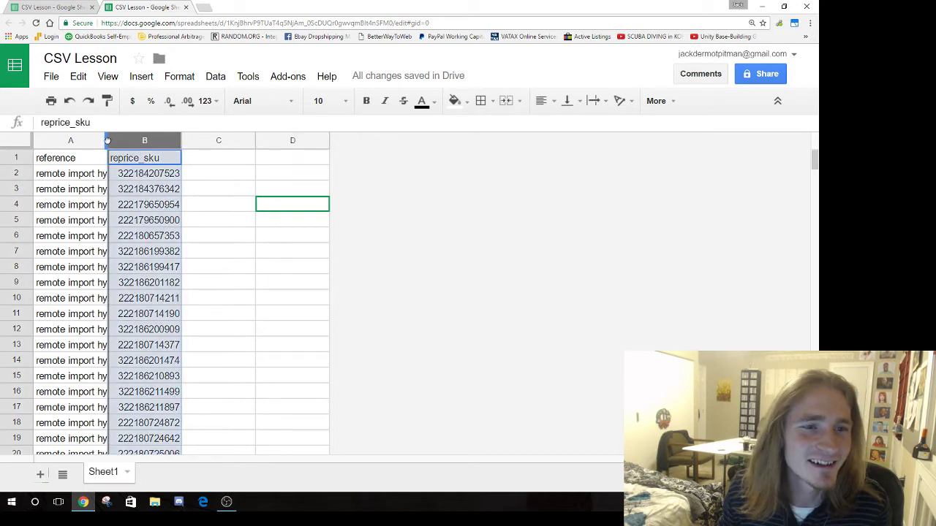
pyautogui.moveTo(107, 140); pyautogui.dragTo(43, 140)
pyautogui.click(111, 174)
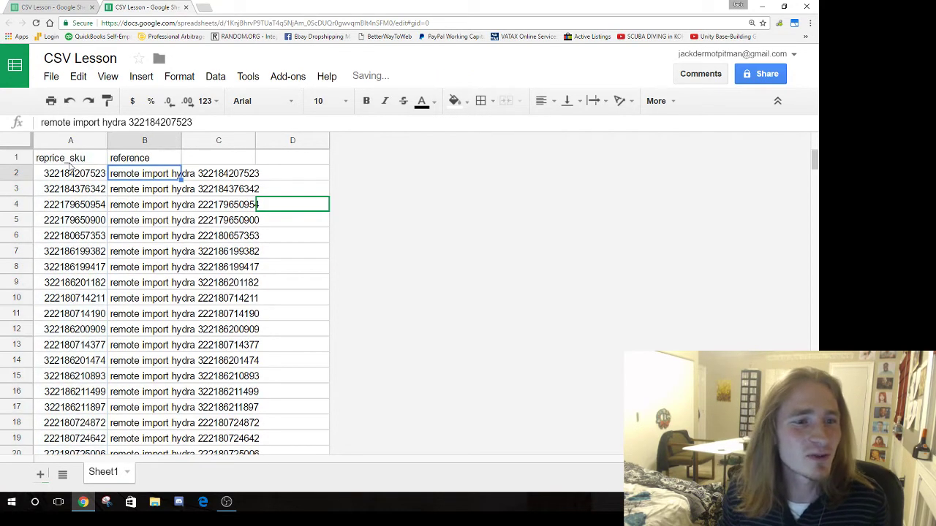
# Copy the first reprice_sku value and open its eBay listing in a new browser tab at ebay.com/itm, examining the item number in the address
pyautogui.click(79, 176)
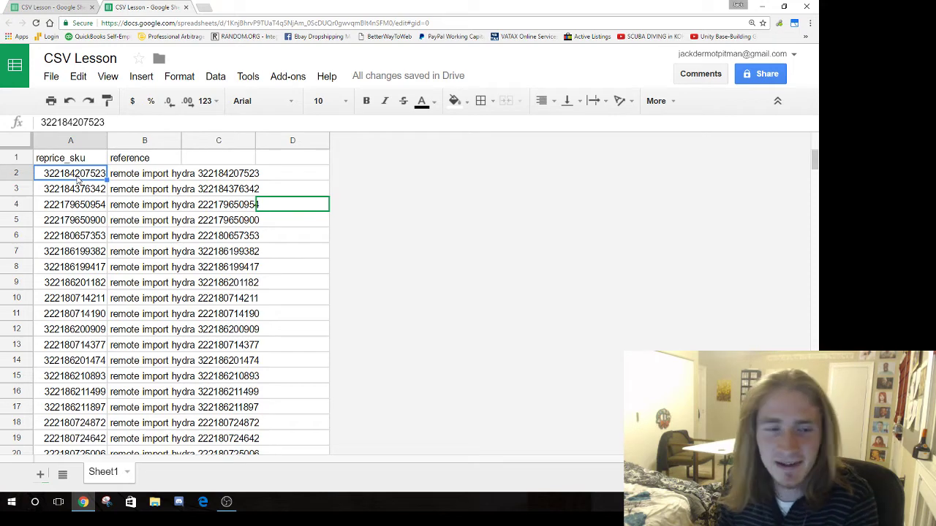
pyautogui.click(203, 7)
pyautogui.write('ebay')
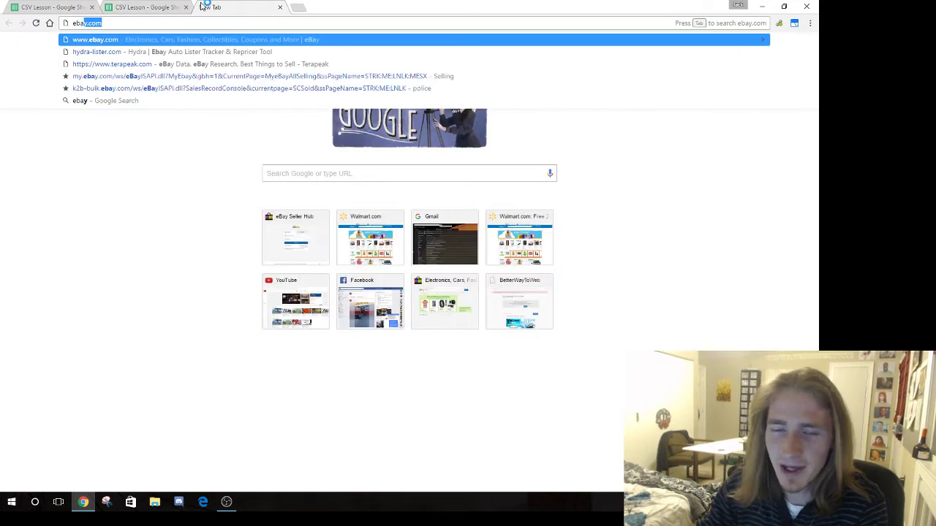
pyautogui.write('.com/itm')
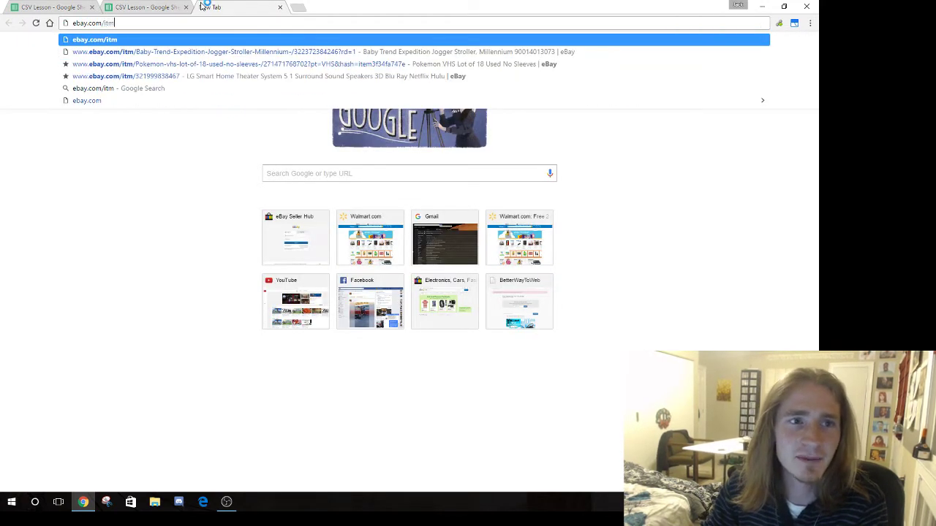
pyautogui.hotkey('ctrl', 'v')
pyautogui.press('Return')
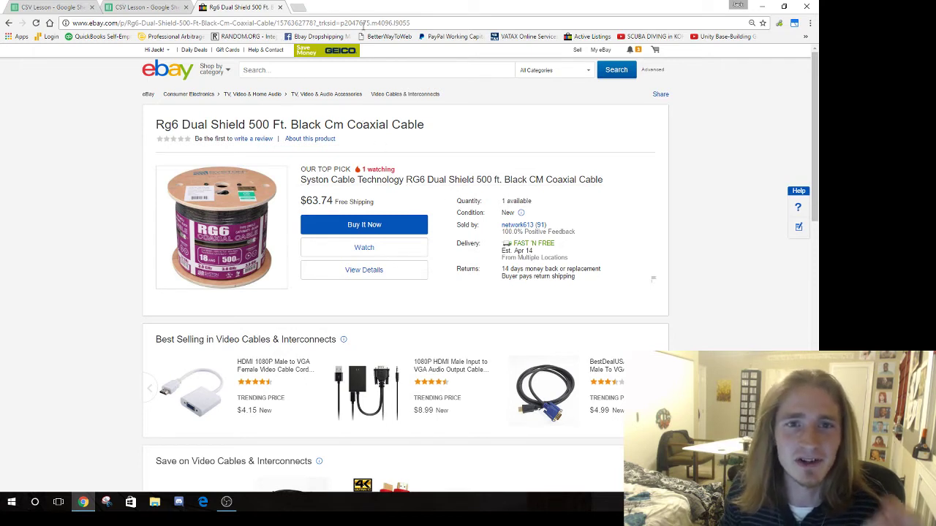
pyautogui.moveTo(277, 23); pyautogui.dragTo(315, 23)
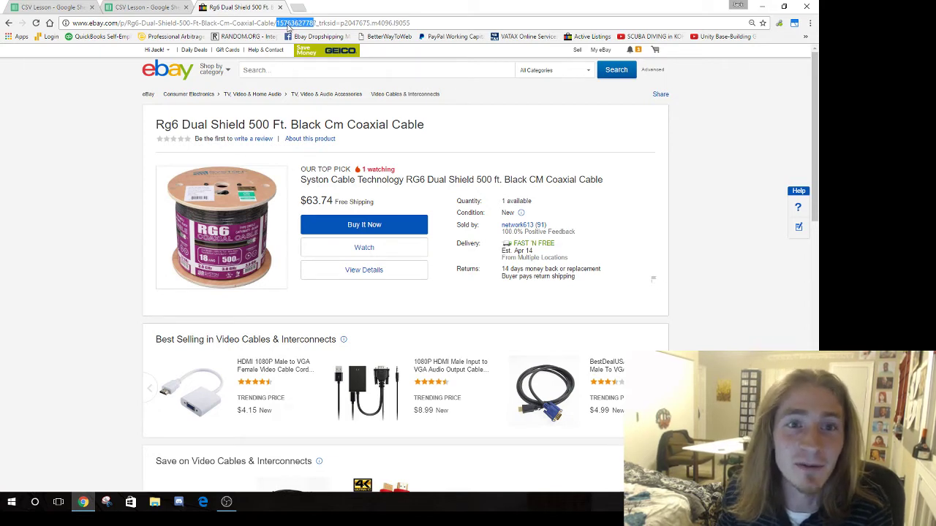
# Switch back to the CSV Lesson spreadsheet and compare the reprice_sku and reference values in the first data row
pyautogui.click(148, 6)
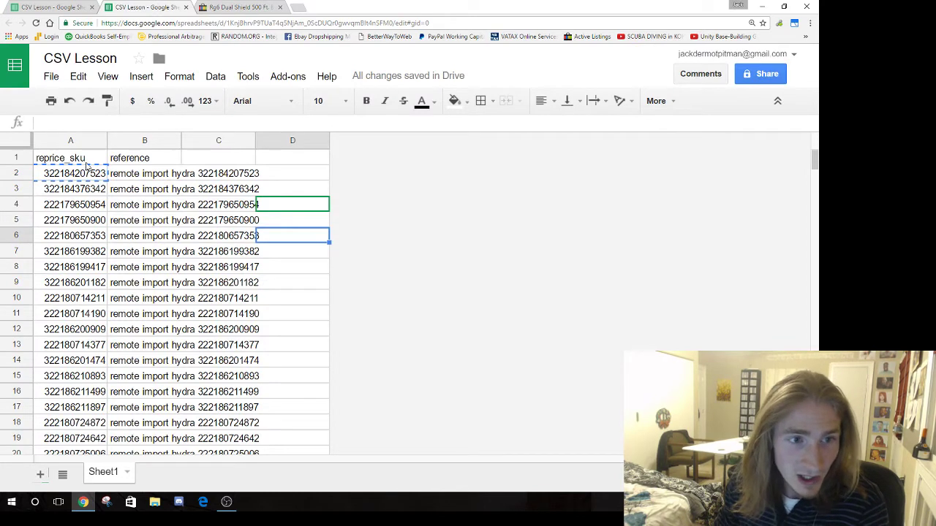
pyautogui.doubleClick(137, 157)
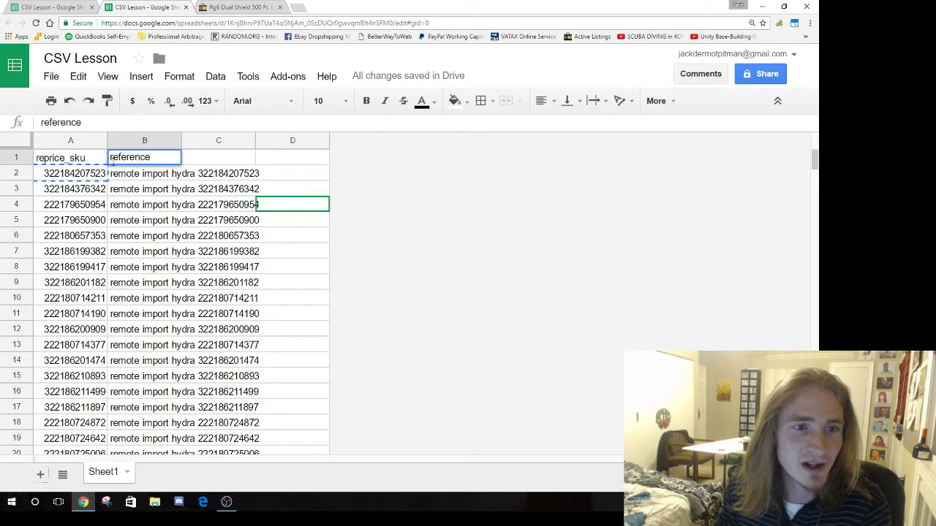
pyautogui.click(102, 178)
pyautogui.click(151, 178)
pyautogui.click(103, 173)
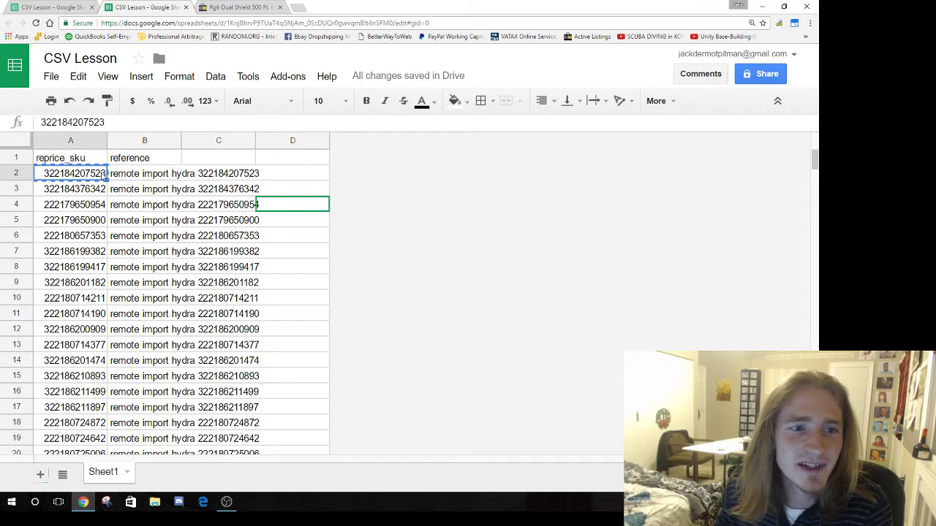
pyautogui.click(137, 173)
pyautogui.click(81, 177)
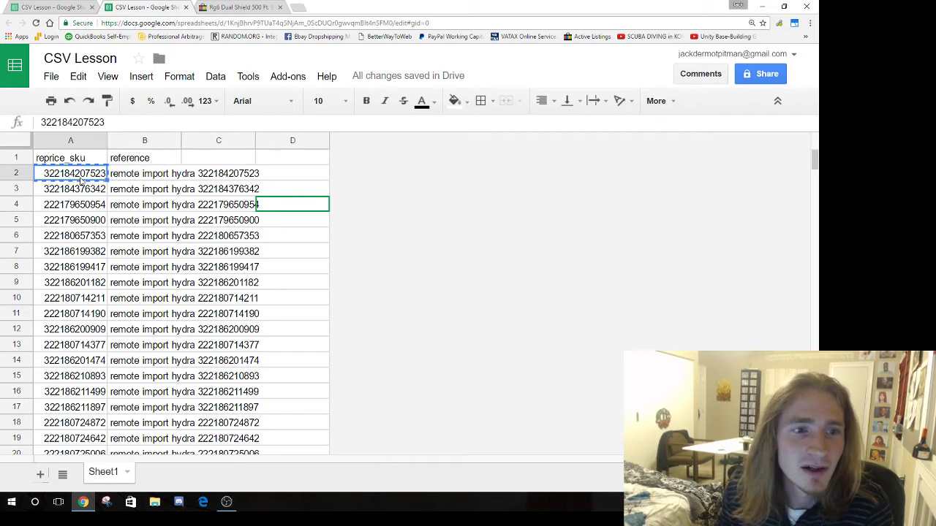
# Check the item number in the first reprice_sku cell against the number ending the reference beside it
pyautogui.click(202, 176)
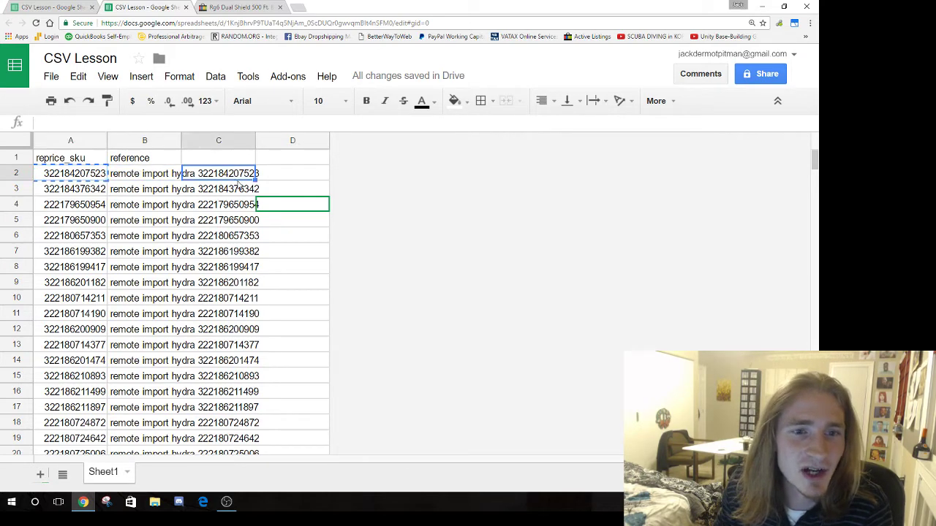
pyautogui.click(178, 141)
pyautogui.click(104, 178)
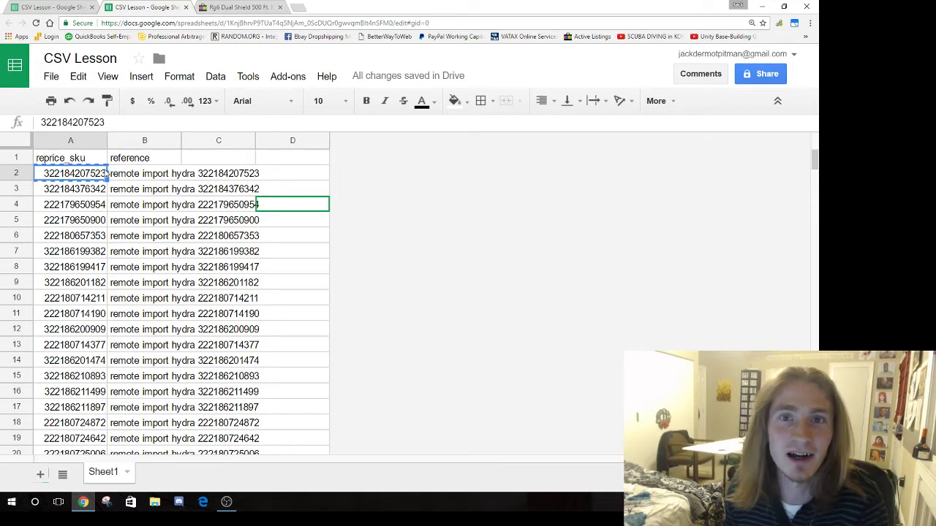
pyautogui.click(100, 189)
# Move the reprice_sku values in A2:A51 down by one row, leaving the reference values in place
pyautogui.click(95, 176)
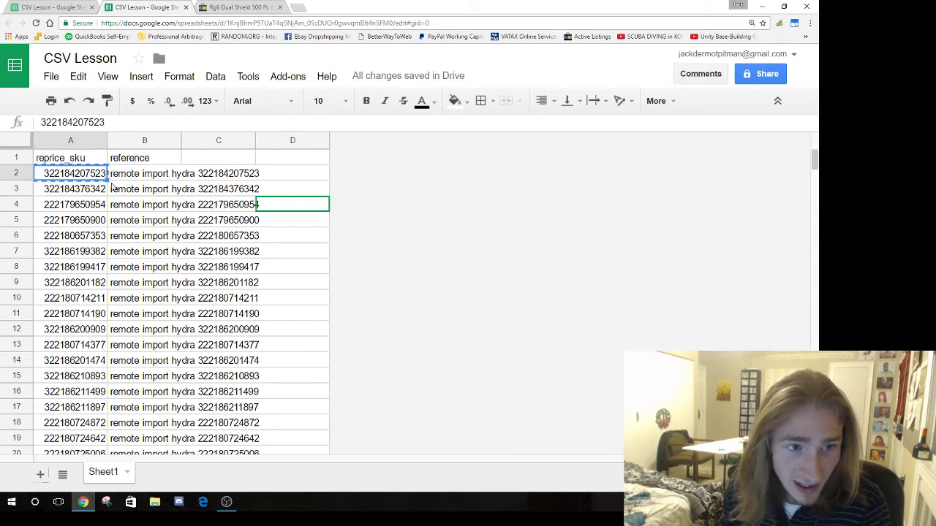
pyautogui.scroll(-8, 102, 293)
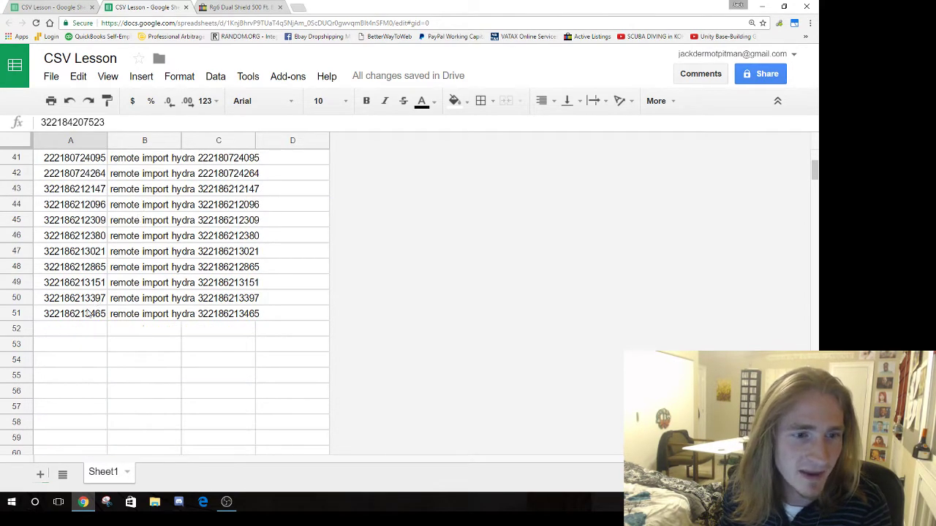
pyautogui.keyDown('shift'); pyautogui.click(87, 312); pyautogui.keyUp('shift')
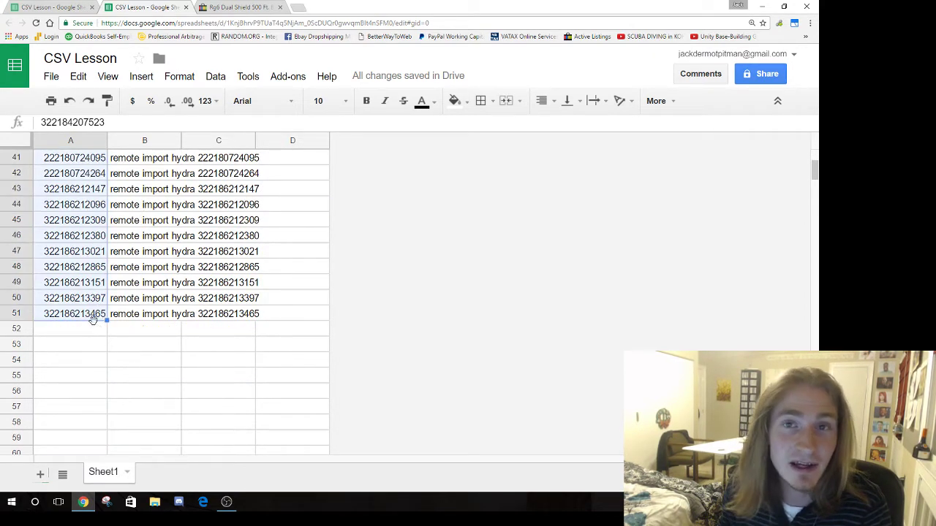
pyautogui.moveTo(92, 318); pyautogui.dragTo(96, 331)
pyautogui.click(146, 296)
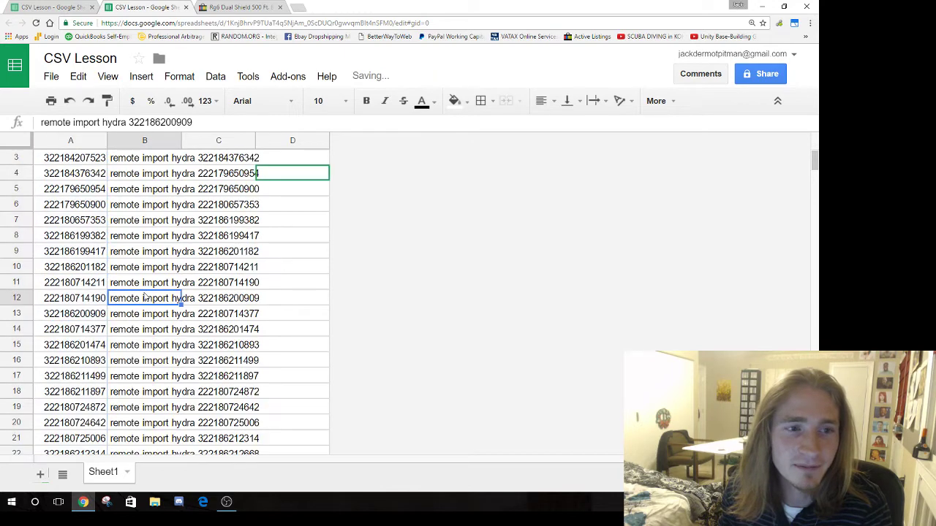
# Compare the shifted reprice_sku numbers with the reference numbers in rows 2, 3 and 5
pyautogui.scroll(1, 144, 296)
pyautogui.click(199, 174)
pyautogui.click(102, 191)
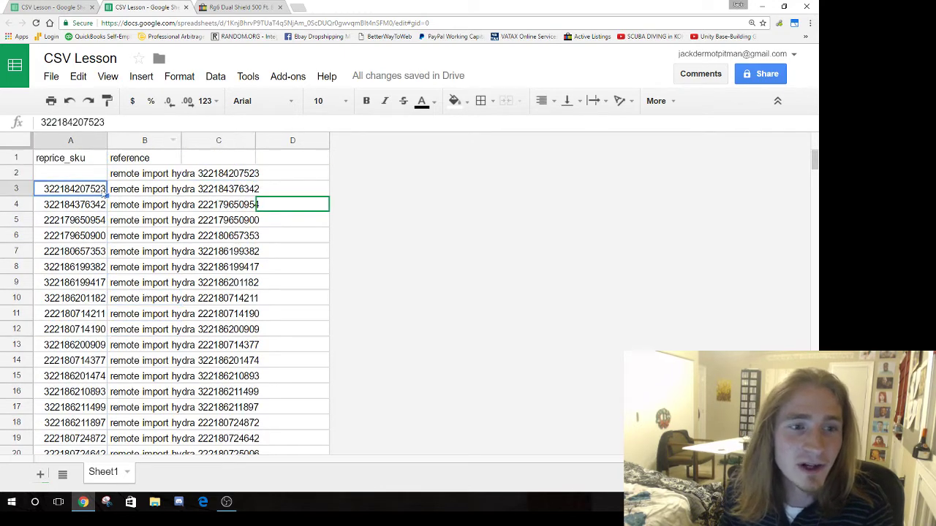
pyautogui.click(206, 193)
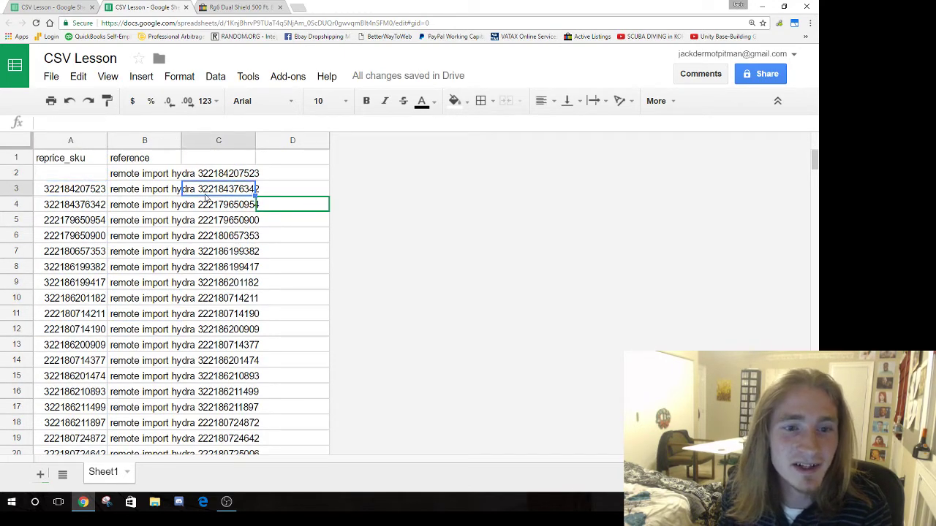
pyautogui.click(100, 226)
pyautogui.click(246, 225)
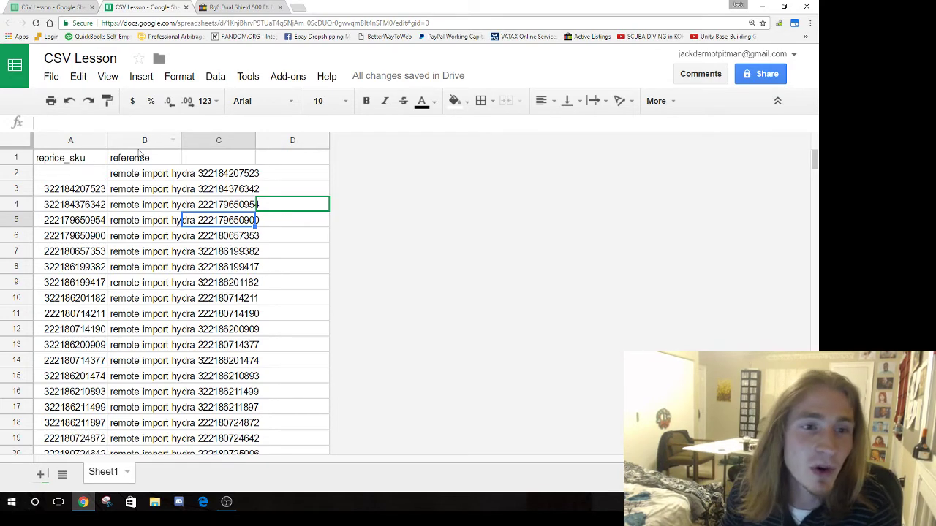
# Undo the one-row shift of the reprice_sku values and compare both values in row 2 again
pyautogui.click(142, 156)
pyautogui.hotkey('ctrl', 'z')
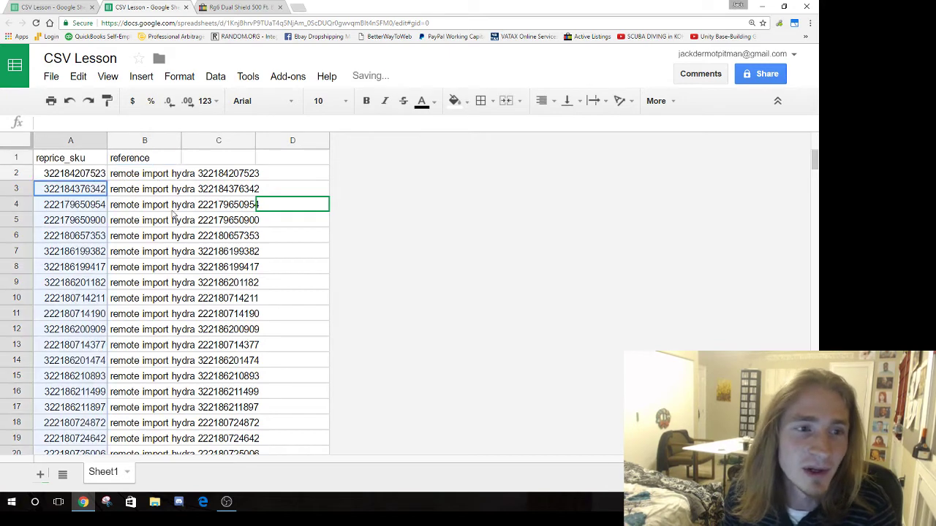
pyautogui.click(91, 175)
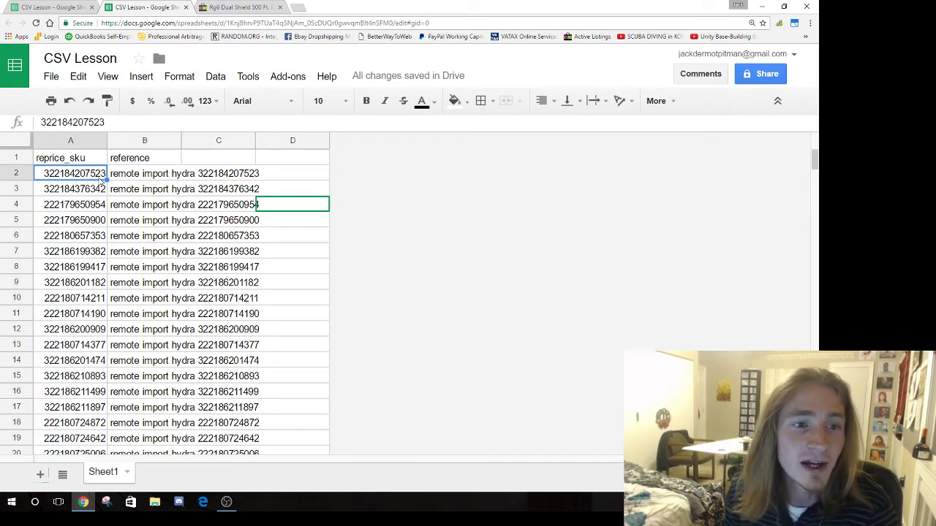
pyautogui.click(111, 179)
pyautogui.click(94, 179)
pyautogui.click(143, 175)
pyautogui.click(102, 179)
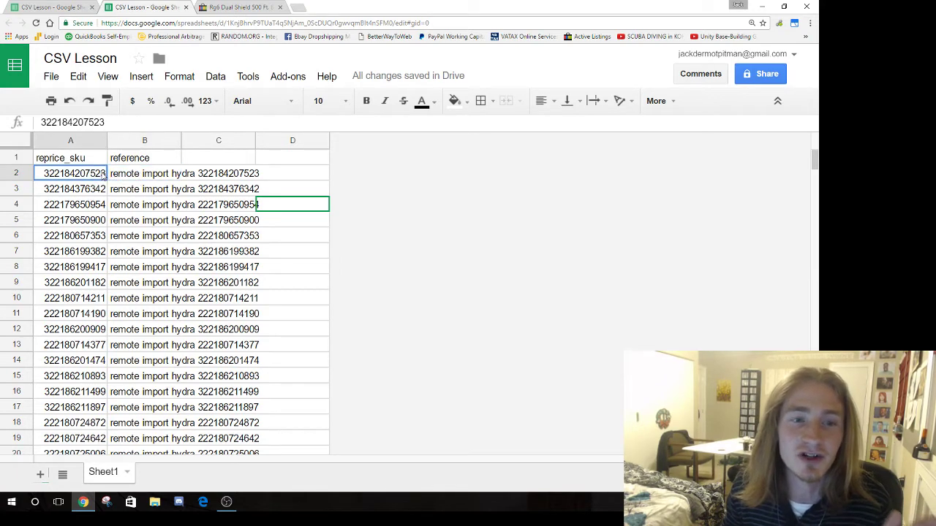
pyautogui.click(110, 178)
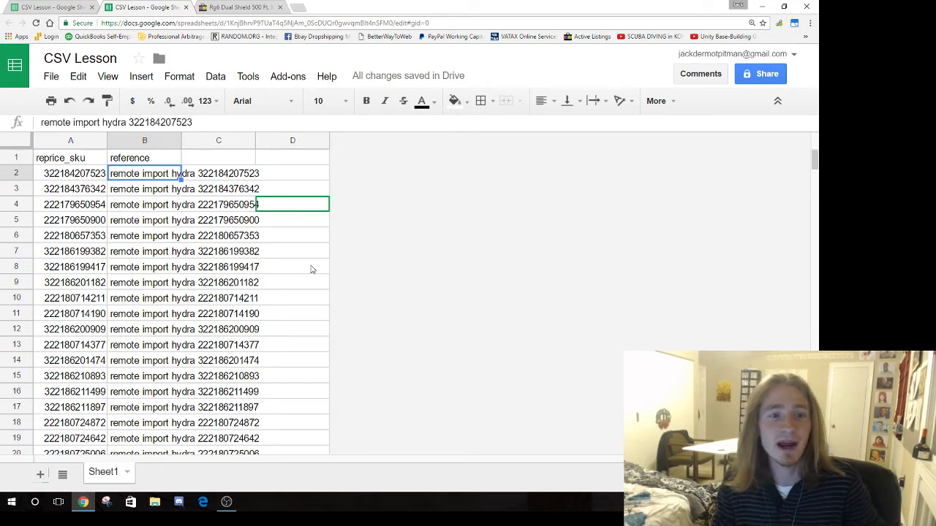
# Copy the reprice_sku values in A25:A36, undoing the accidental one-row move of that block
pyautogui.scroll(-5, 268, 261)
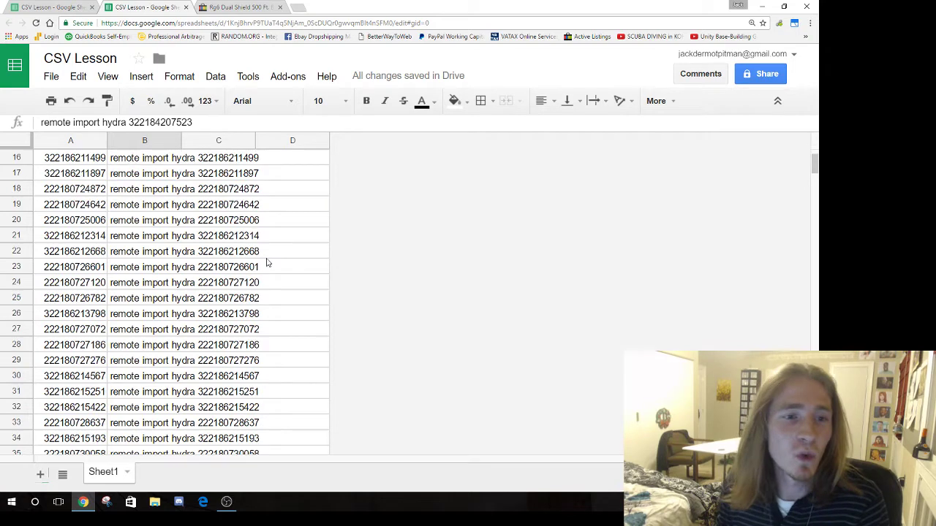
pyautogui.click(69, 205)
pyautogui.scroll(-2, 78, 210)
pyautogui.click(66, 190)
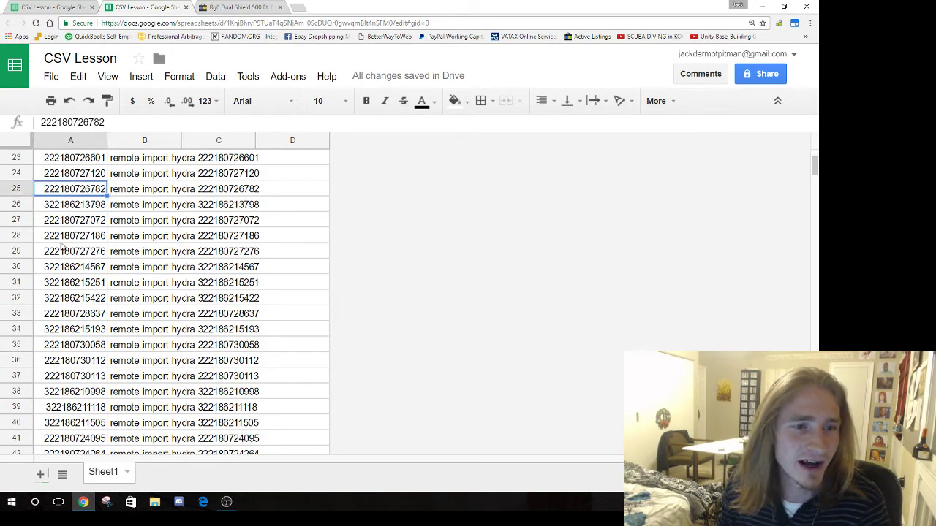
pyautogui.click(83, 376)
pyautogui.moveTo(82, 376); pyautogui.dragTo(94, 206)
pyautogui.scroll(2, 132, 272)
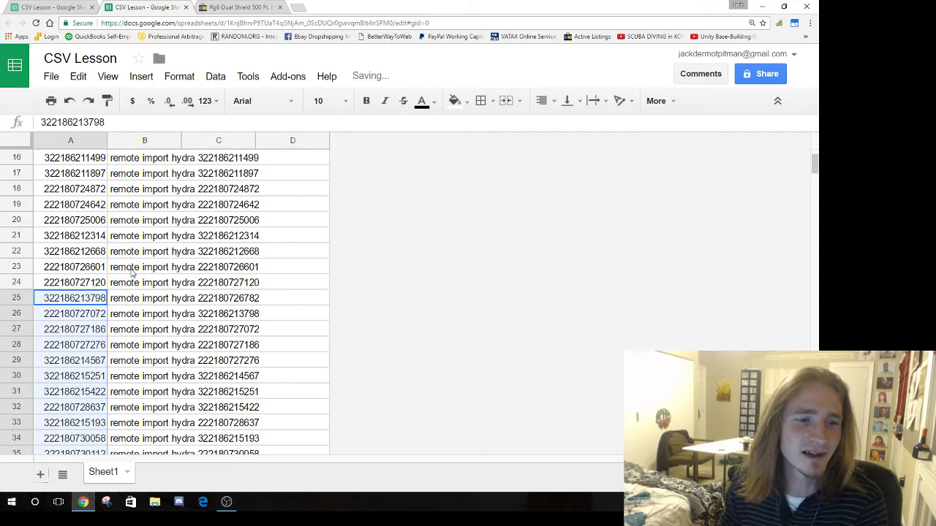
pyautogui.scroll(-3, 132, 272)
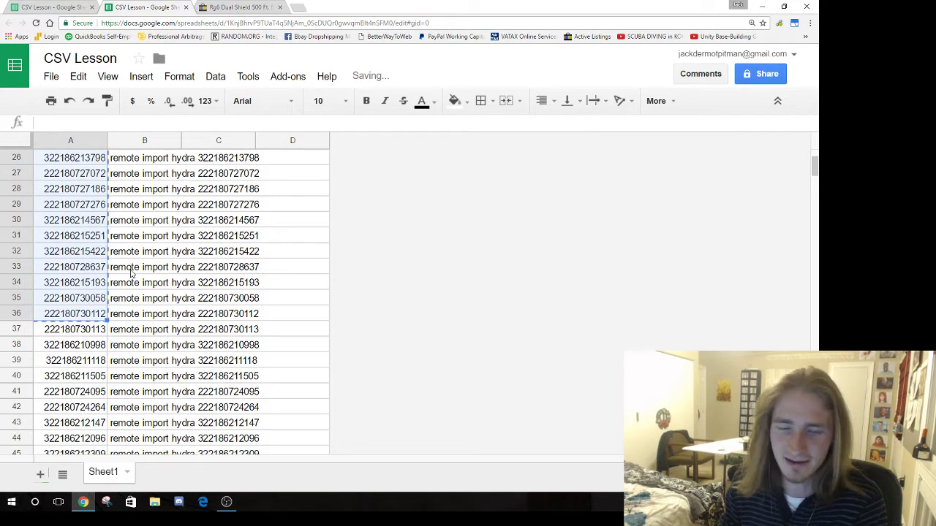
# Review the reprice_sku and reference values from the header row down to the last data row
pyautogui.scroll(5, 132, 272)
pyautogui.click(93, 223)
pyautogui.scroll(3, 266, 313)
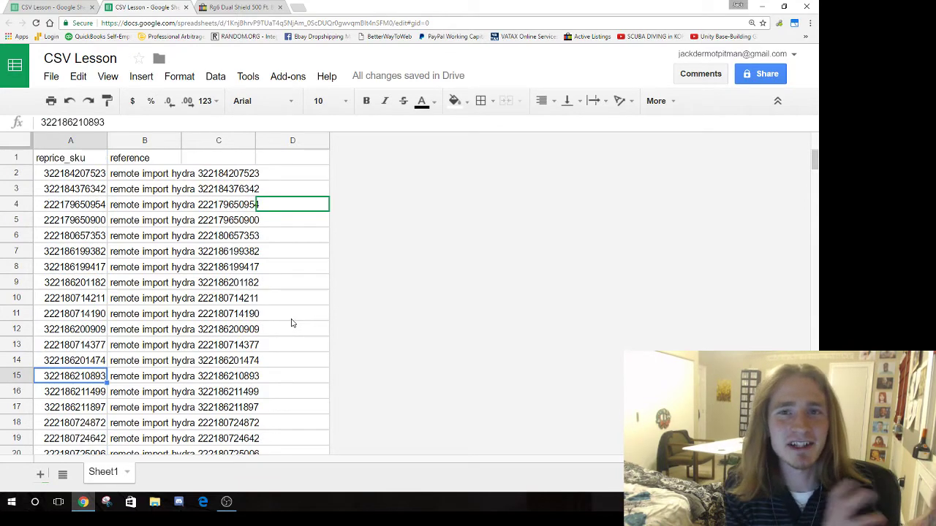
pyautogui.scroll(-13, 294, 324)
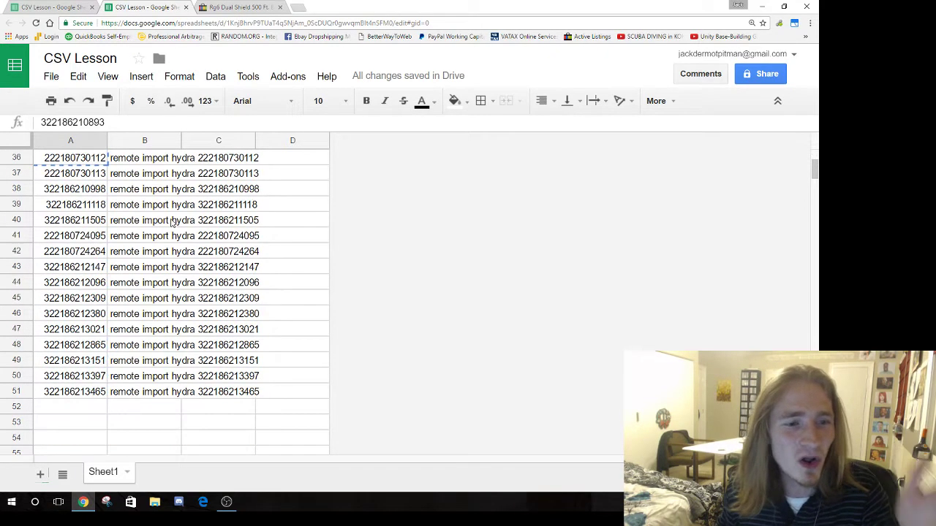
pyautogui.scroll(10, 220, 287)
pyautogui.scroll(-9, 219, 287)
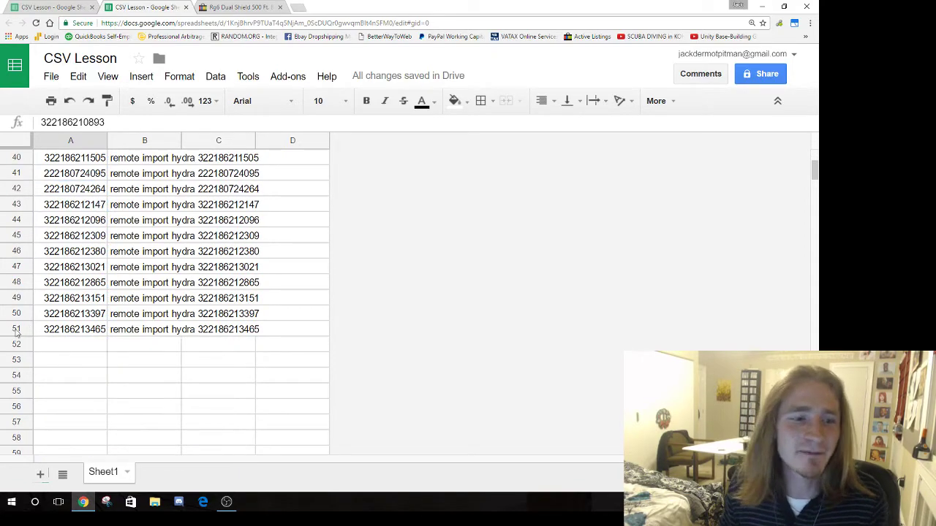
pyautogui.scroll(12, 287, 231)
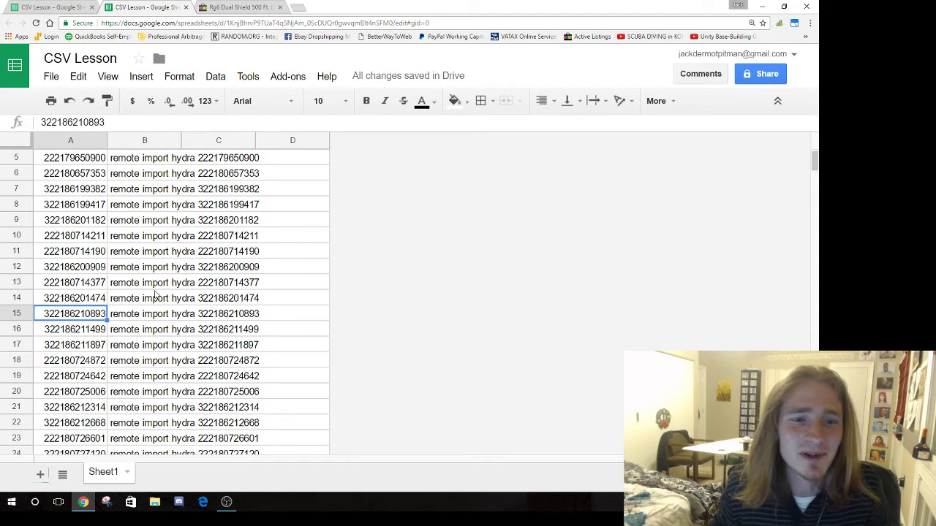
pyautogui.scroll(2, 139, 295)
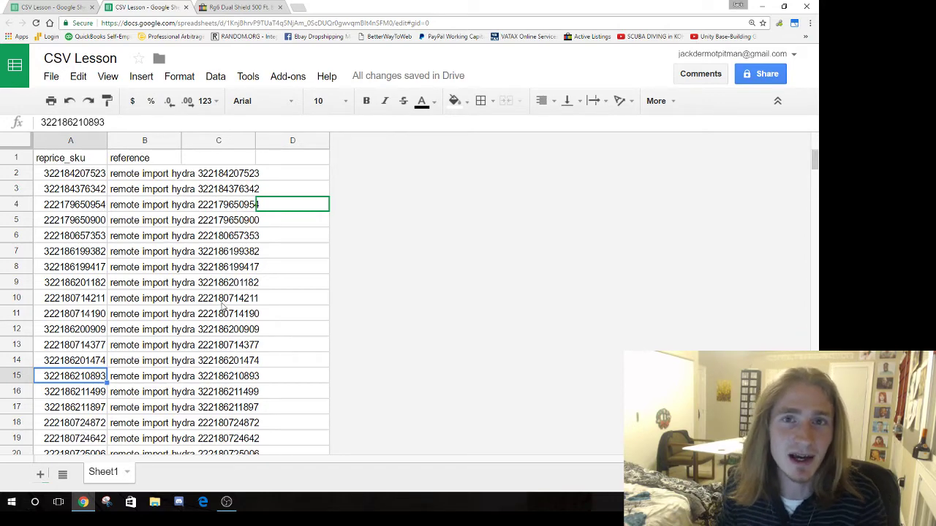
# Paste the copied reprice_sku values below the end of the list, filling A52:A63 as test duplicates
pyautogui.scroll(-15, 223, 307)
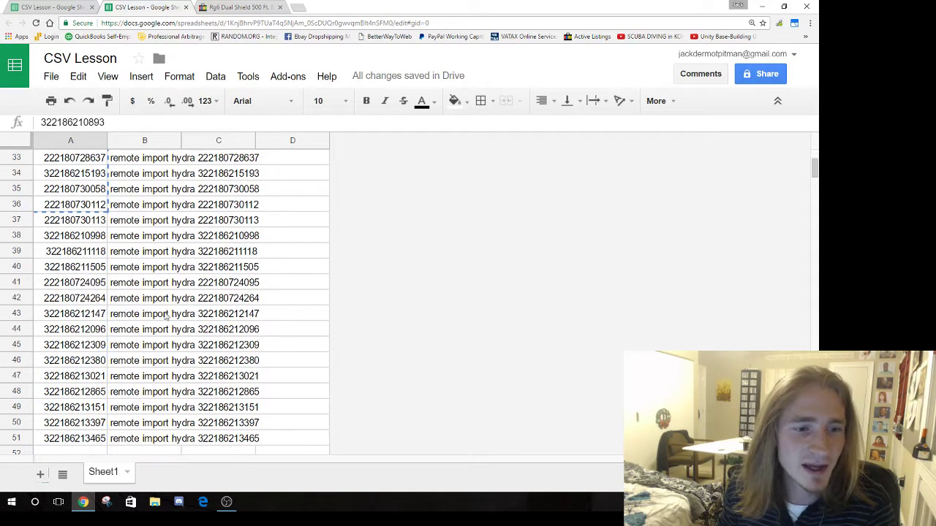
pyautogui.click(86, 256)
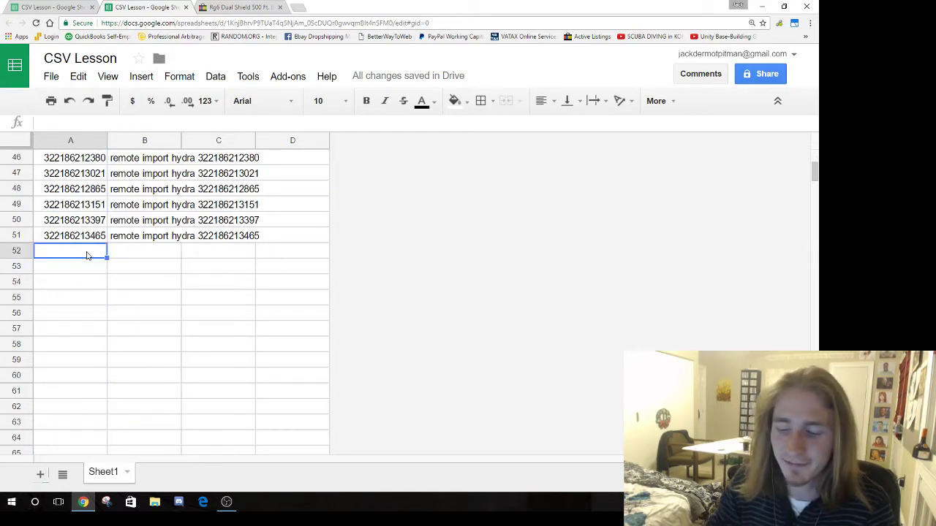
pyautogui.hotkey('ctrl', 'v')
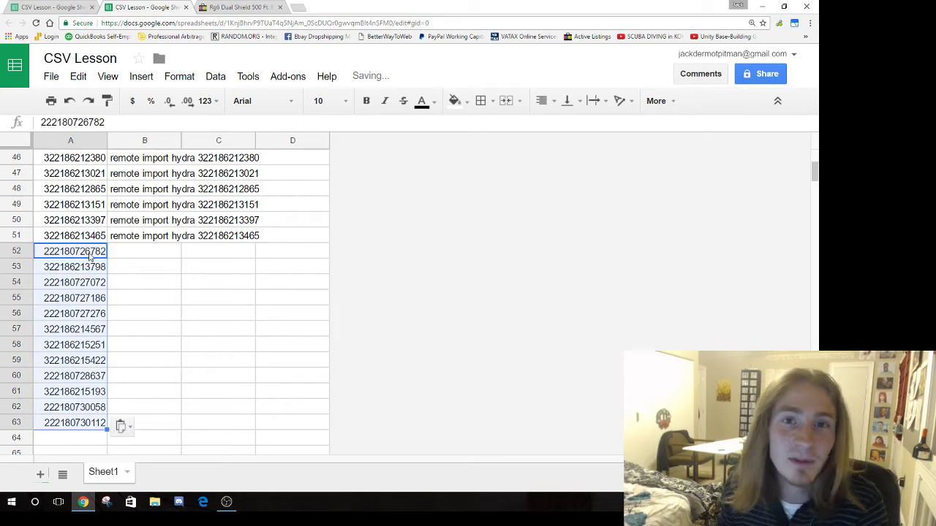
pyautogui.click(155, 272)
pyautogui.click(68, 423)
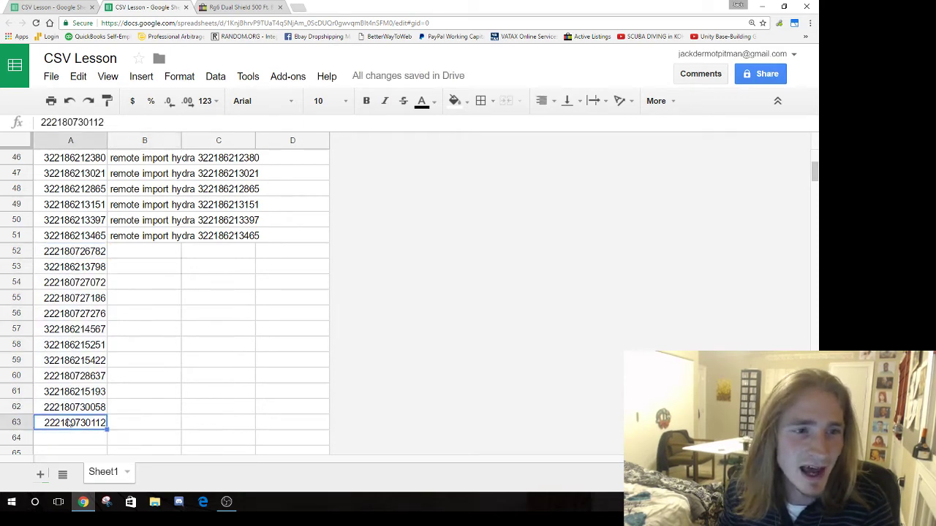
# Start the Remove Duplicates add-on's Find duplicates or uniques on the whole reprice_sku column, using the range A1:A1000
pyautogui.scroll(15, 132, 397)
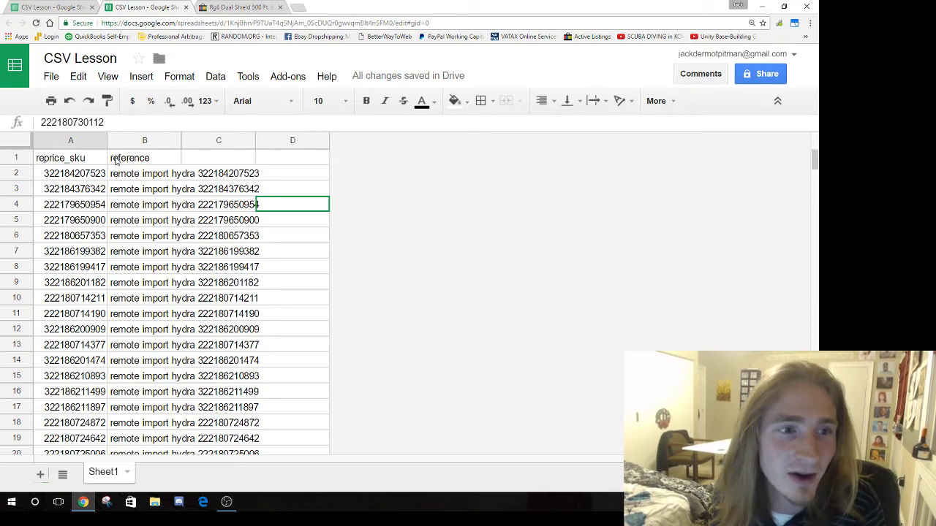
pyautogui.click(99, 141)
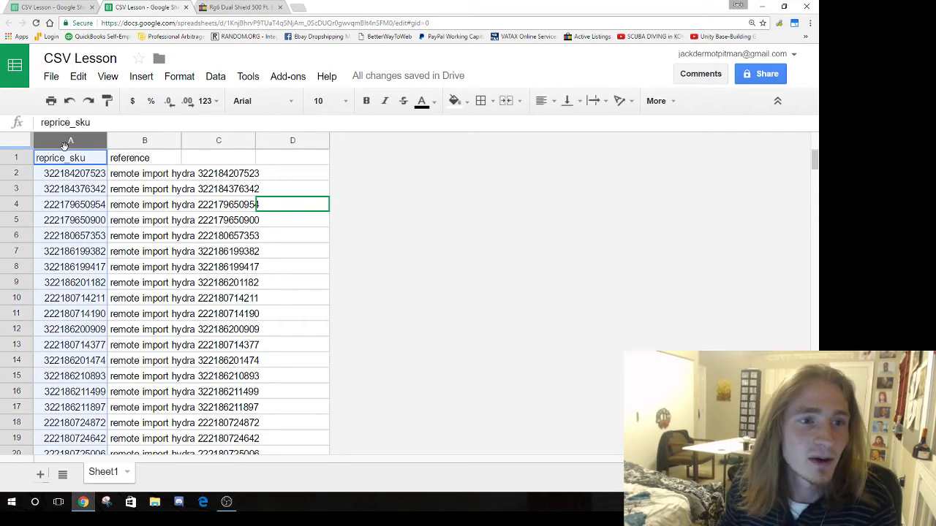
pyautogui.click(287, 76)
pyautogui.moveTo(331, 106)
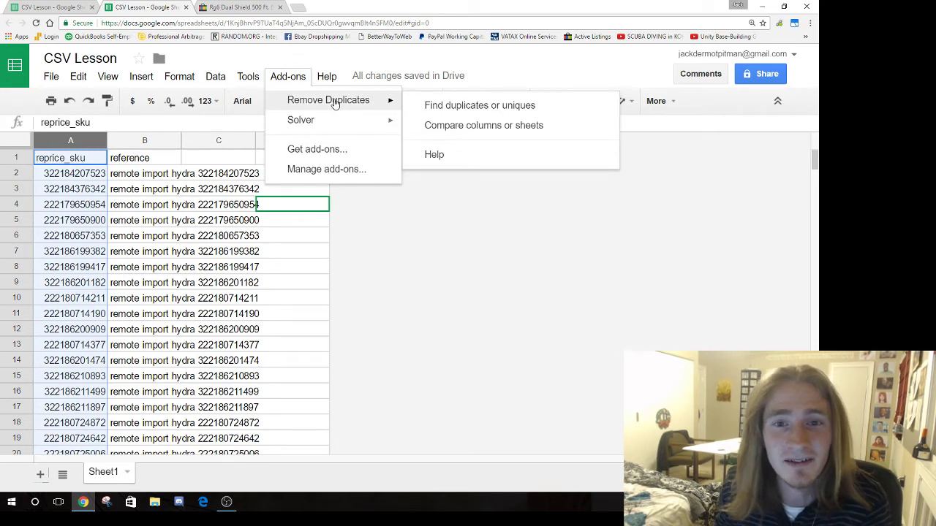
pyautogui.click(459, 106)
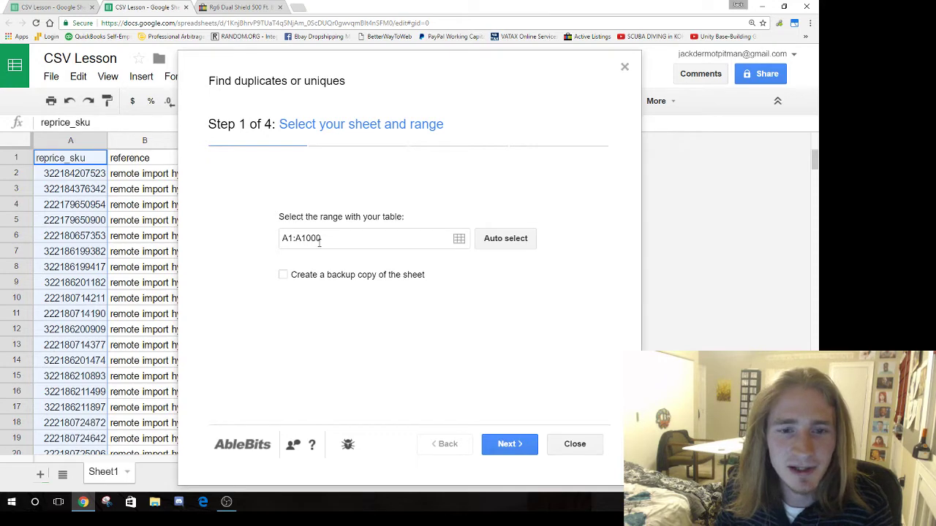
pyautogui.click(503, 448)
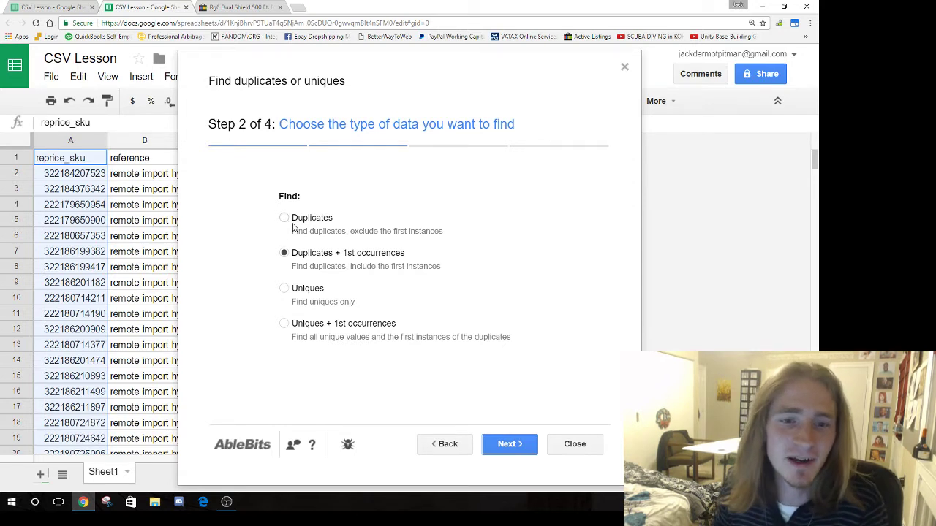
# Search the reprice_sku column for duplicates excluding first instances, treat the first row as header, and fill the found values with orange
pyautogui.click(285, 217)
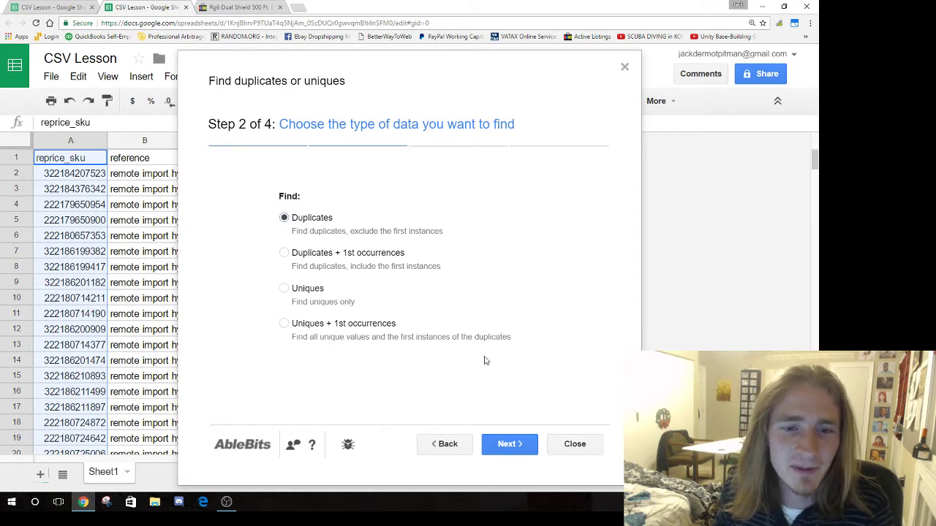
pyautogui.click(509, 443)
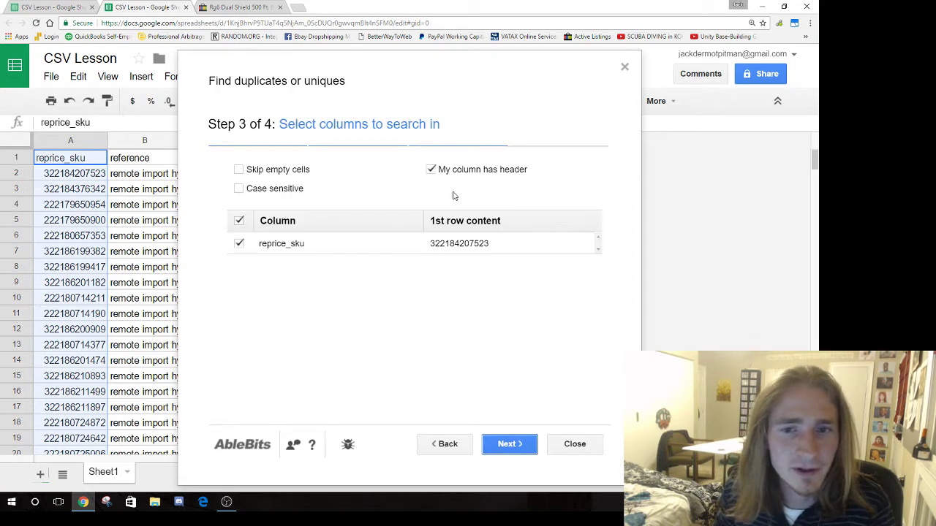
pyautogui.click(511, 445)
pyautogui.click(294, 230)
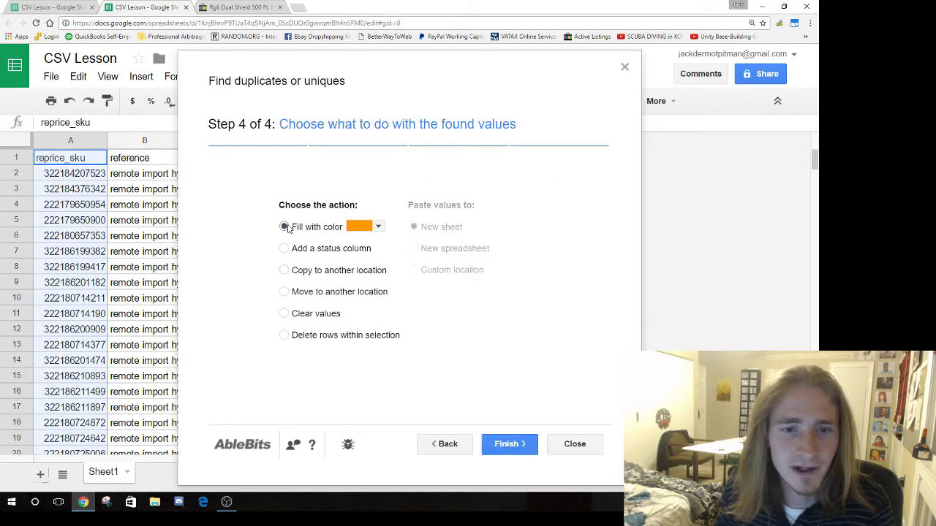
pyautogui.click(515, 443)
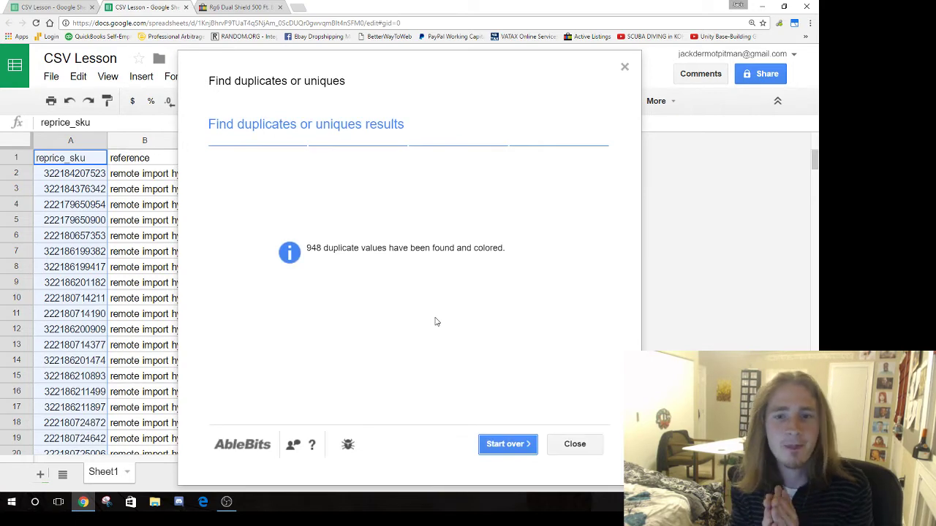
# Close the results and examine which cells of the reprice_sku column are filled orange, including the empty rows below the data
pyautogui.click(555, 445)
pyautogui.click(228, 253)
pyautogui.scroll(-9, 190, 251)
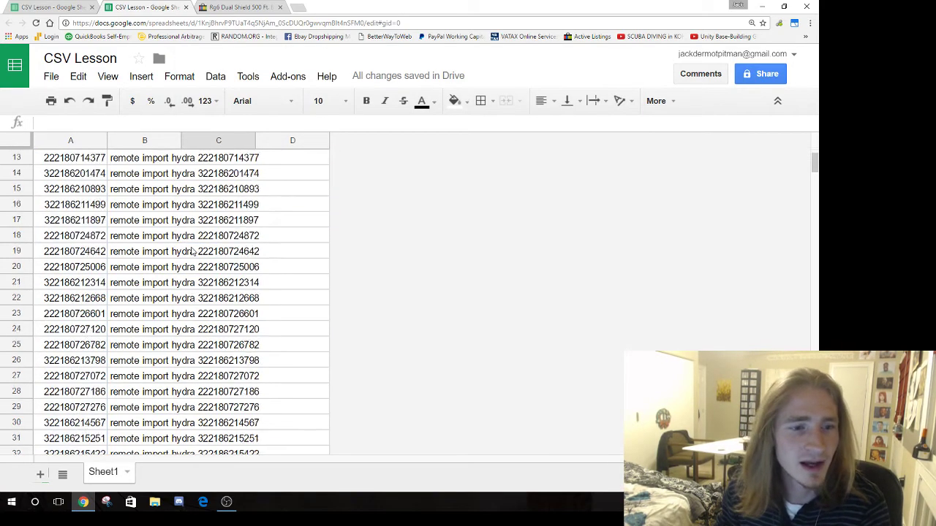
pyautogui.scroll(-2, 189, 252)
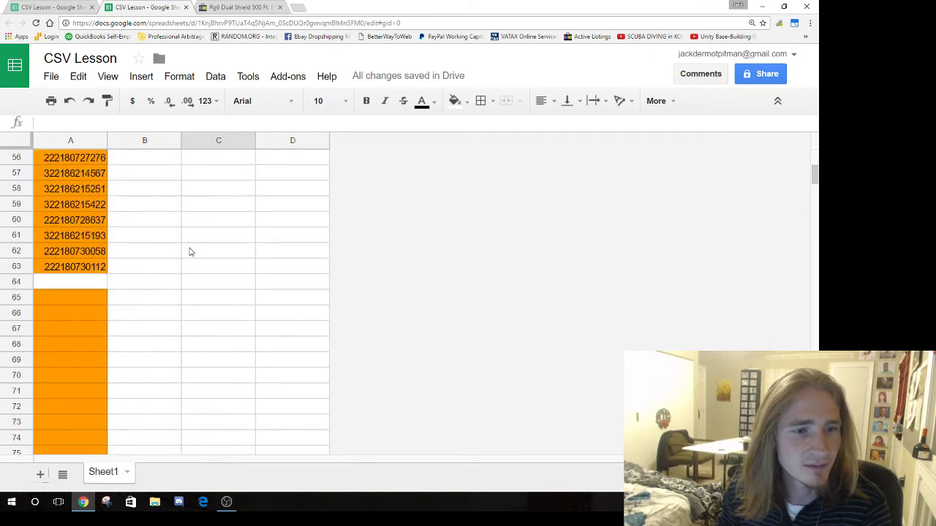
pyautogui.scroll(1, 192, 253)
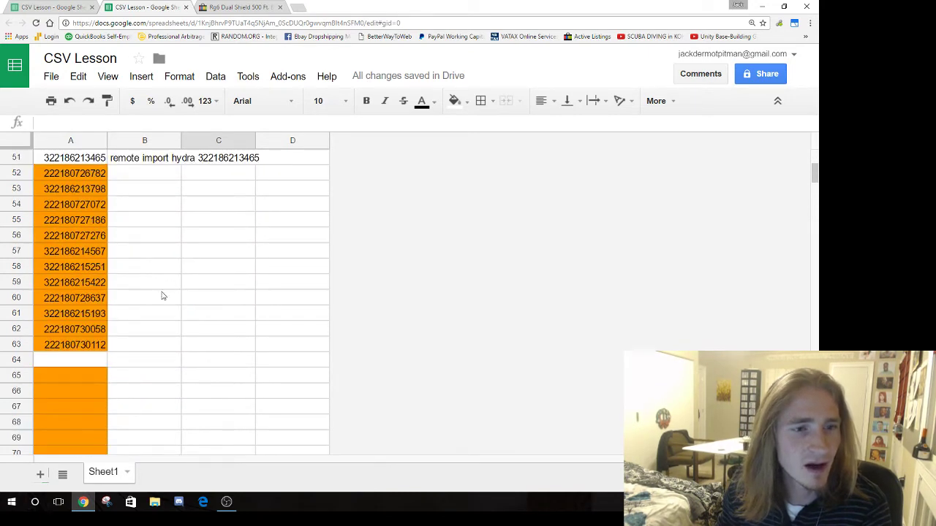
pyautogui.scroll(-5, 162, 295)
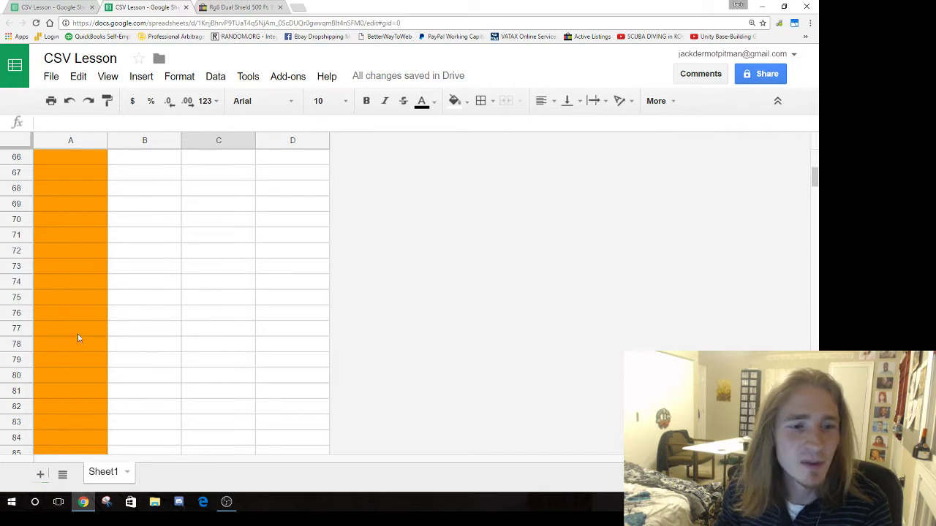
pyautogui.scroll(4, 68, 271)
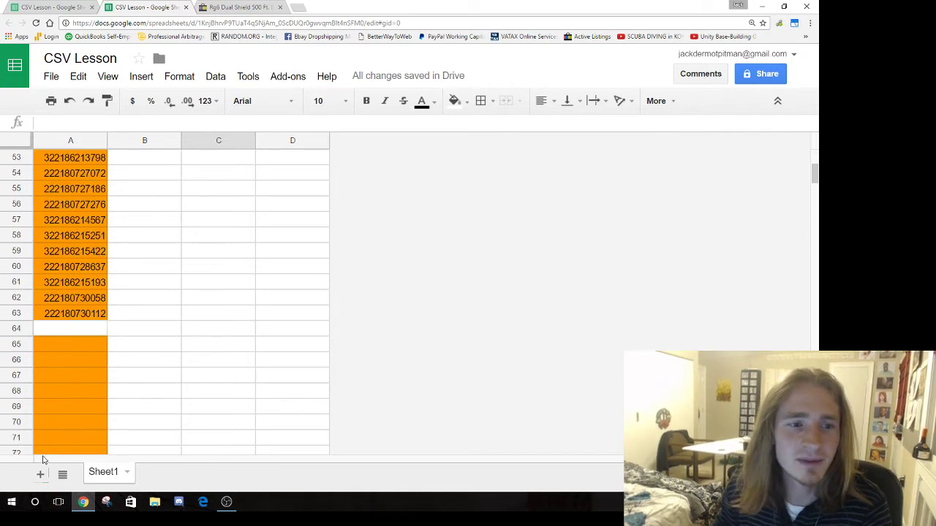
pyautogui.click(88, 328)
pyautogui.scroll(-10, 82, 360)
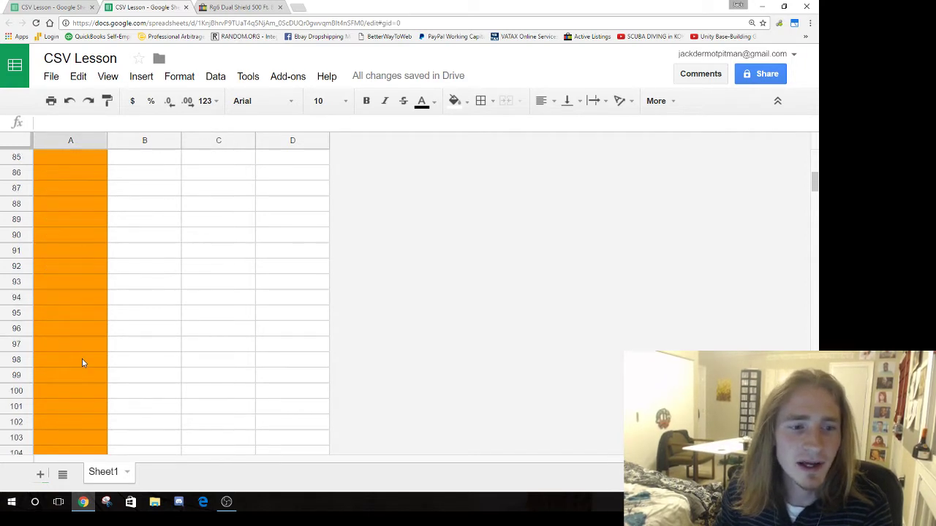
pyautogui.scroll(-20, 82, 362)
pyautogui.scroll(20, 82, 366)
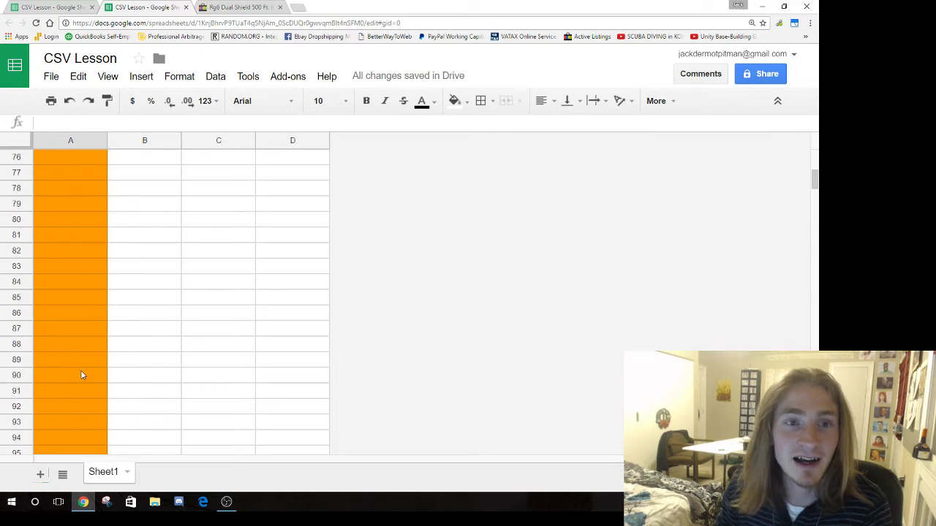
pyautogui.scroll(12, 82, 375)
pyautogui.scroll(-6, 84, 351)
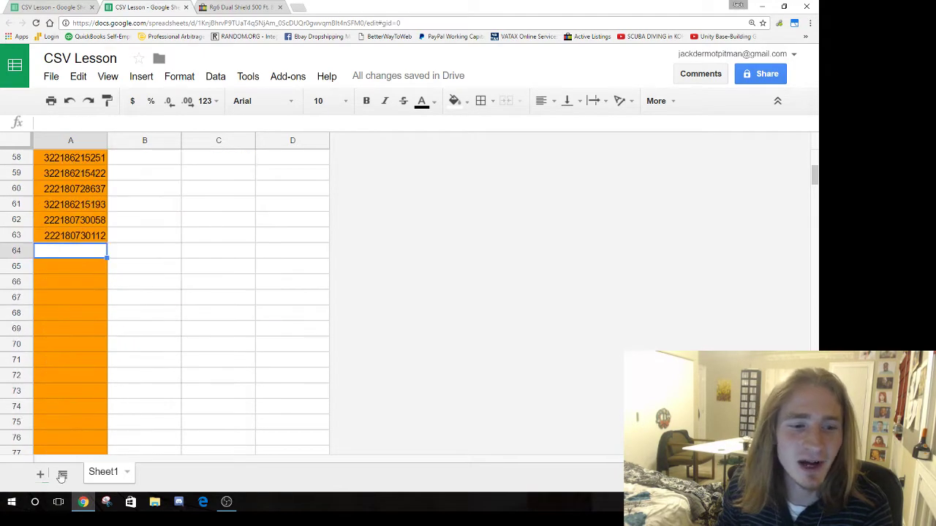
pyautogui.scroll(-12, 80, 289)
pyautogui.scroll(-4, 82, 292)
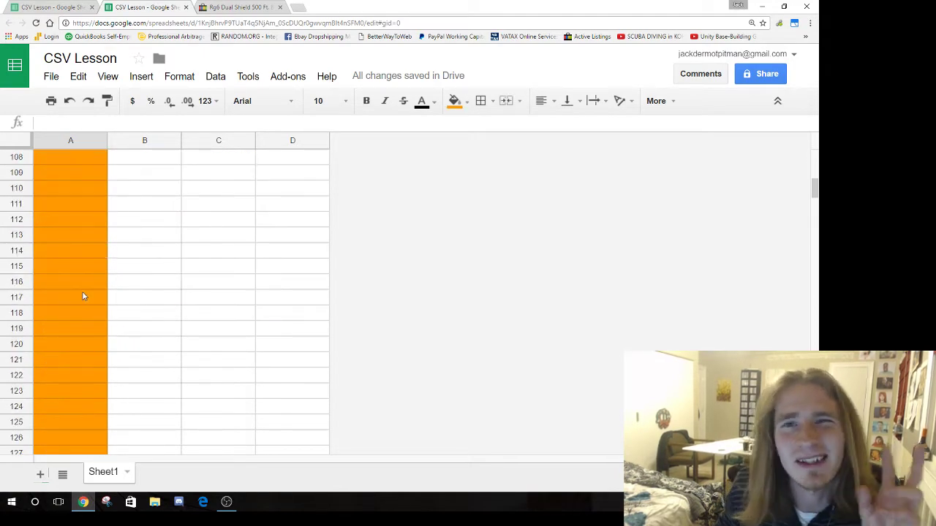
pyautogui.scroll(7, 87, 277)
pyautogui.scroll(15, 89, 278)
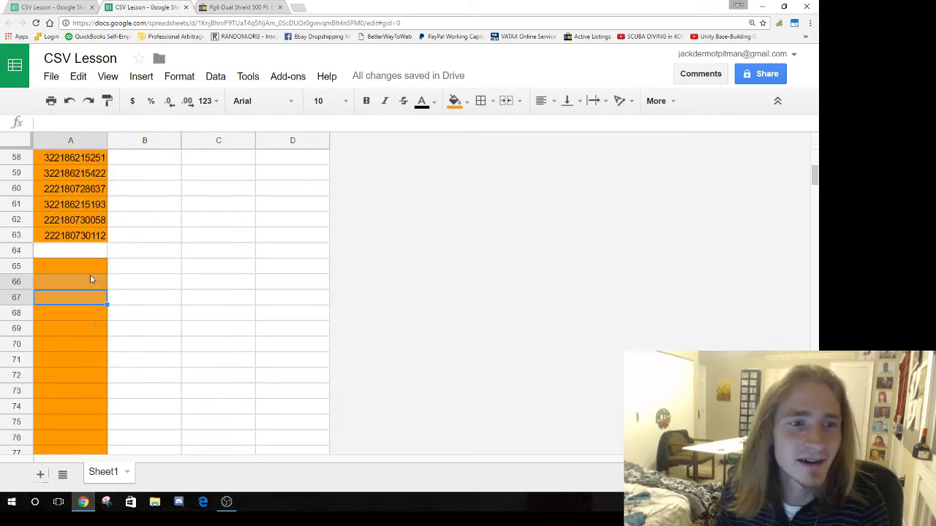
pyautogui.scroll(-3, 82, 329)
# Compare the orange duplicate SKUs in A52:A63 with their first instances higher up in the reprice_sku column
pyautogui.click(88, 222)
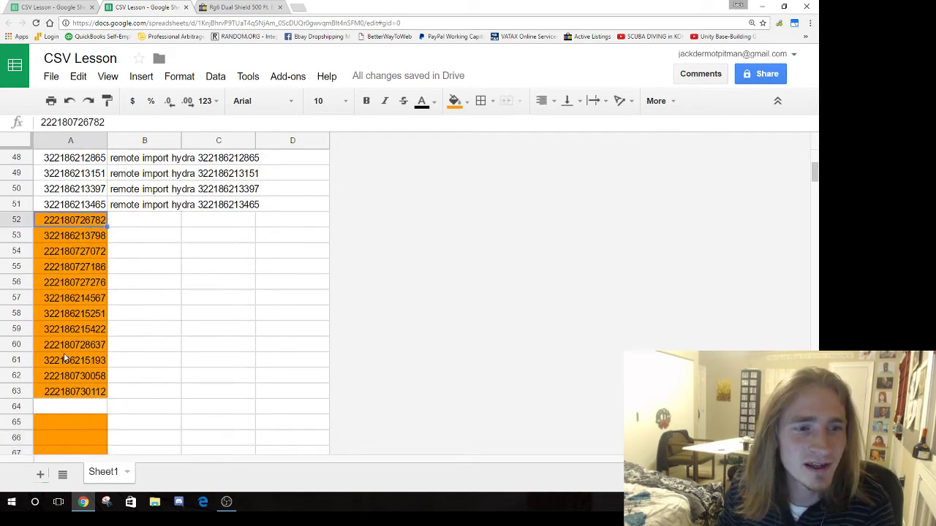
pyautogui.click(81, 313)
pyautogui.click(82, 345)
pyautogui.click(87, 360)
pyautogui.scroll(3, 92, 241)
pyautogui.scroll(5, 93, 240)
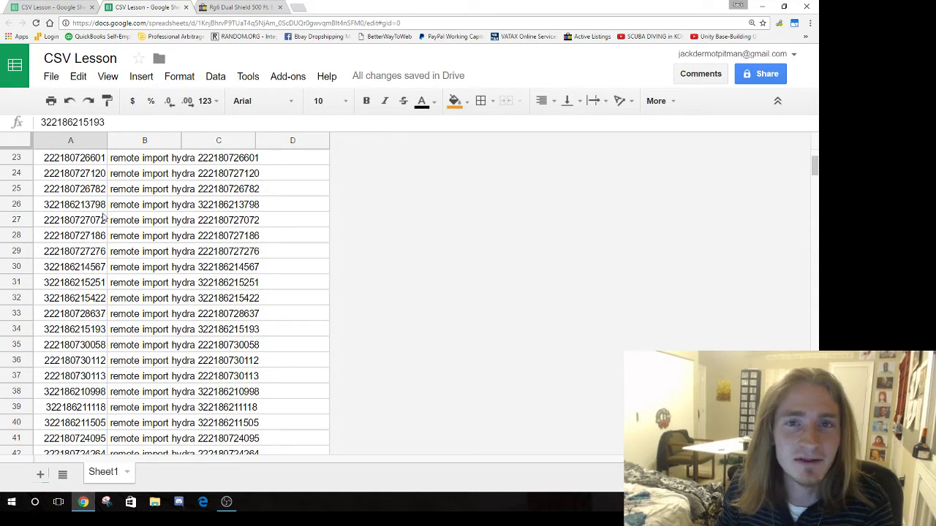
pyautogui.scroll(-7, 77, 256)
pyautogui.click(76, 330)
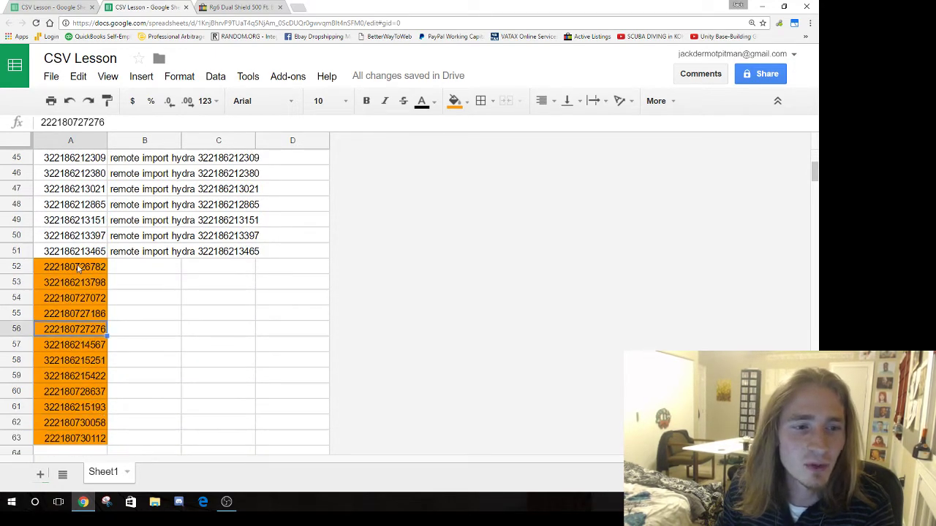
pyautogui.scroll(15, 89, 194)
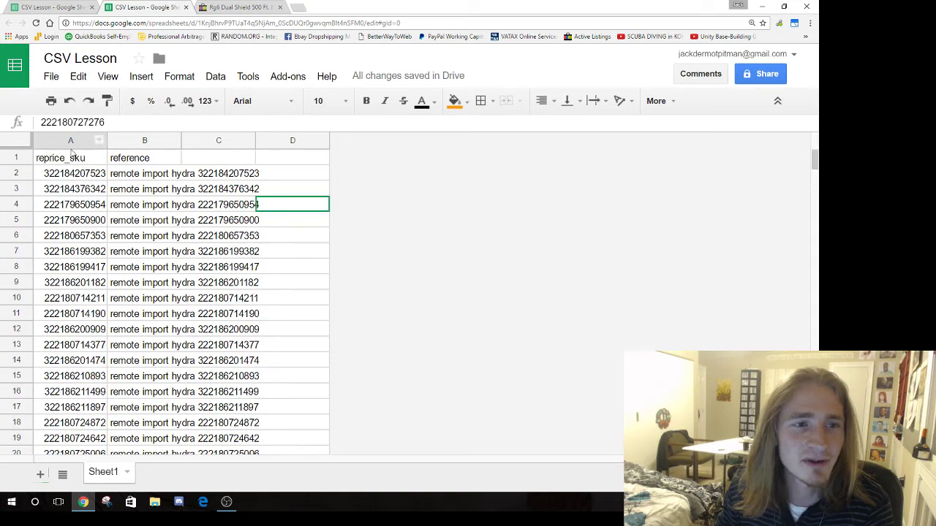
# Start the Remove Duplicates add-on's Find duplicates or uniques on only the filled reprice_sku cells, A1:A63
pyautogui.click(63, 164)
pyautogui.scroll(-16, 122, 221)
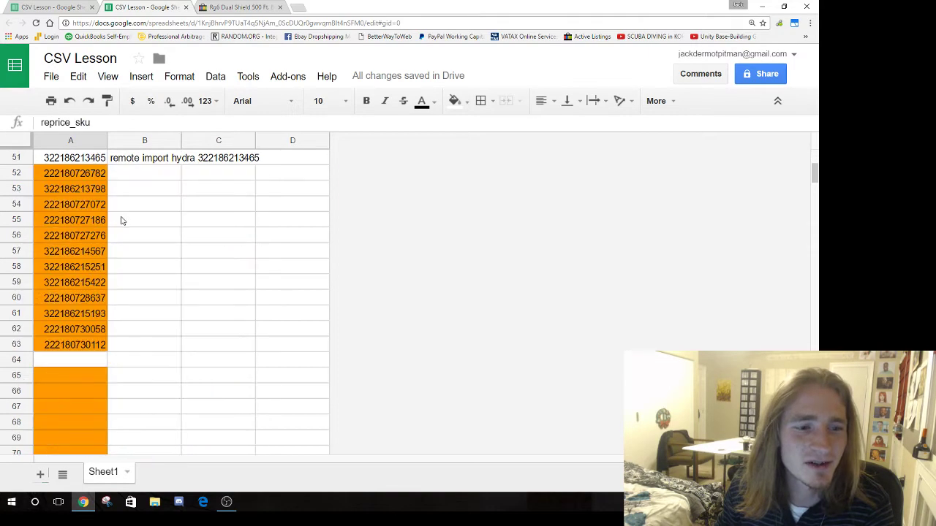
pyautogui.keyDown('shift'); pyautogui.click(70, 346); pyautogui.keyUp('shift')
pyautogui.scroll(16, 195, 303)
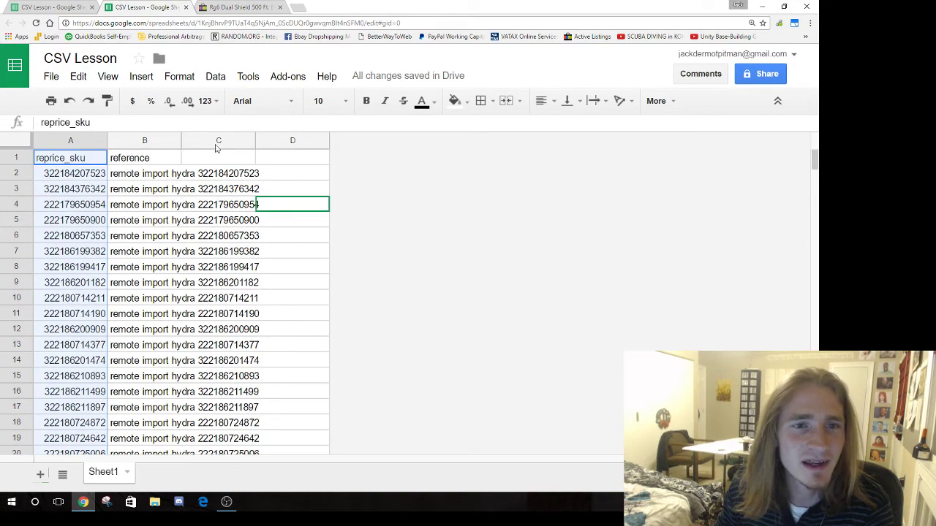
pyautogui.click(293, 76)
pyautogui.moveTo(313, 100)
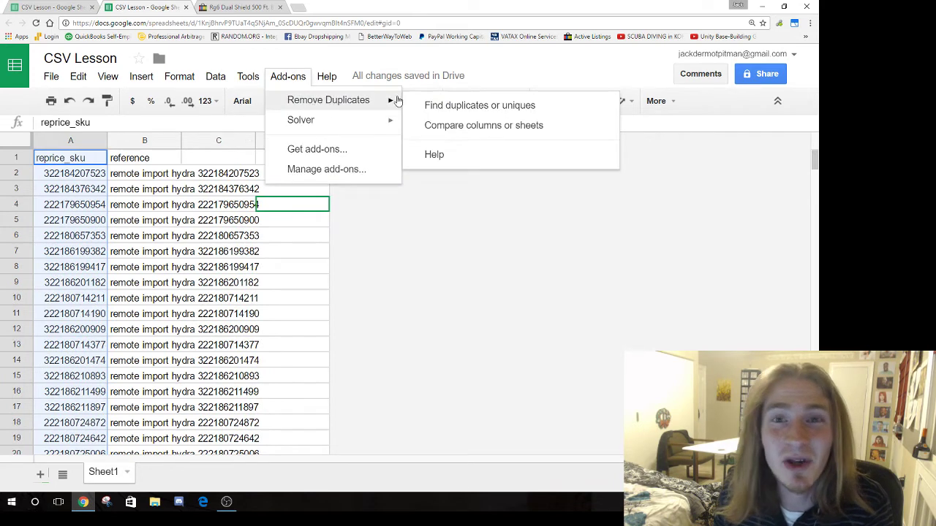
pyautogui.click(466, 108)
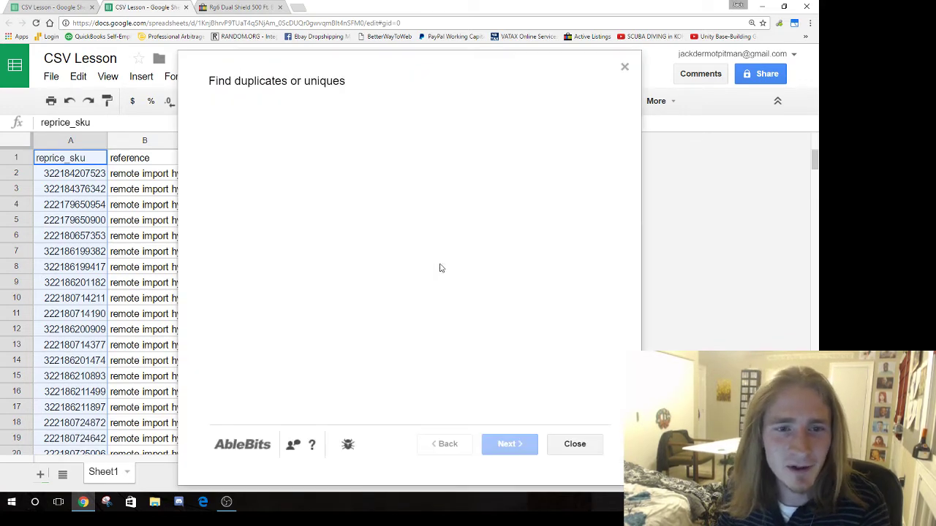
pyautogui.click(509, 444)
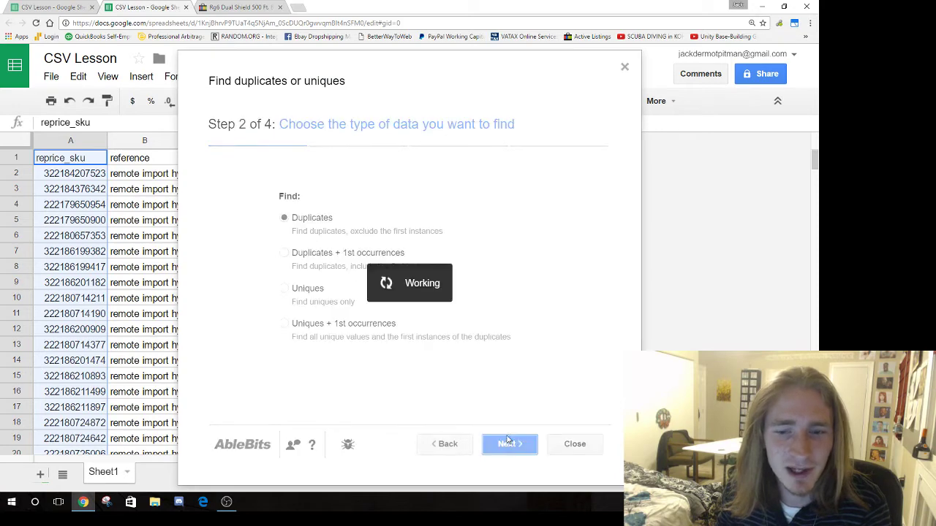
# Set the search to Duplicates + 1st occurrences in the reprice_sku column, with the first row treated as header
pyautogui.click(284, 254)
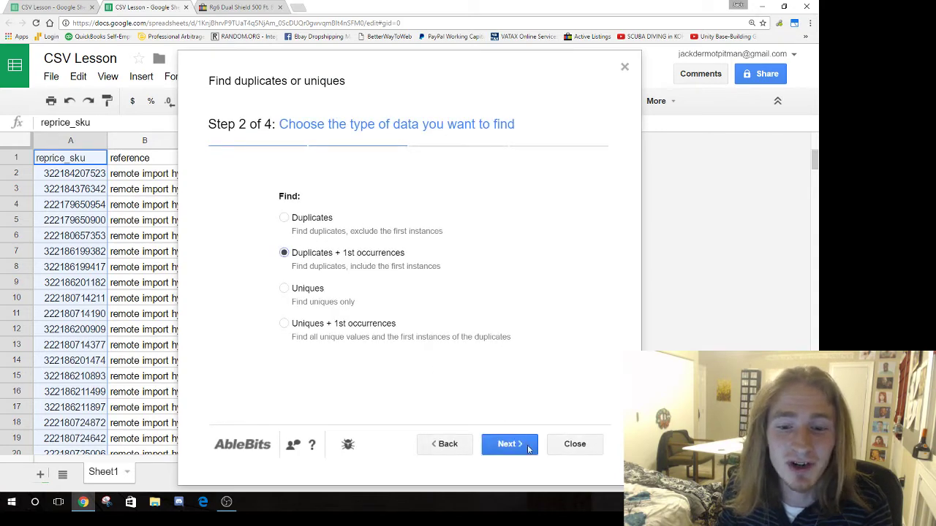
pyautogui.click(522, 447)
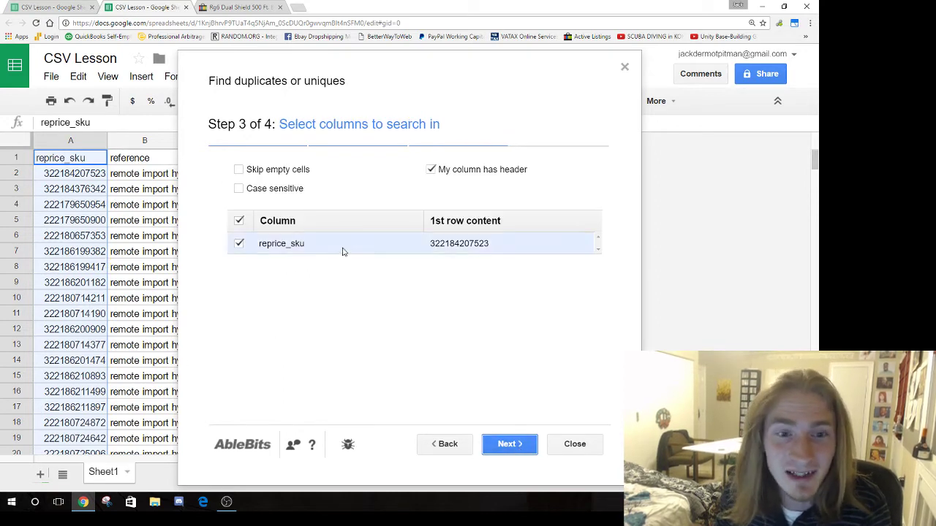
pyautogui.click(515, 446)
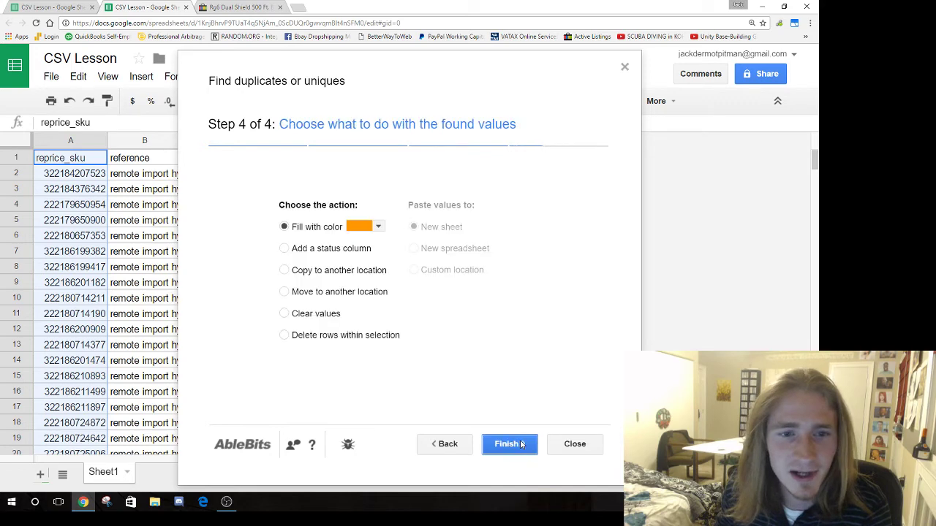
# Fill the found values with red, run the duplicate search, and close its results
pyautogui.click(374, 232)
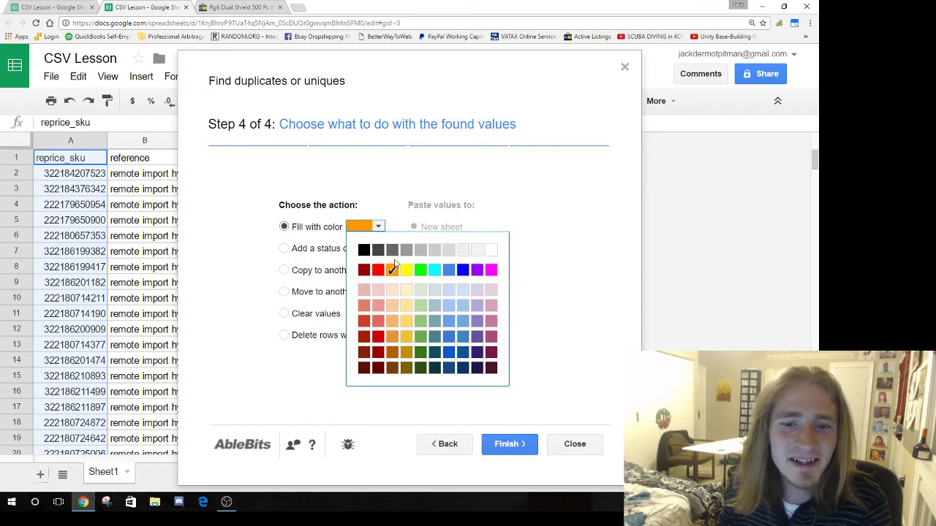
pyautogui.click(416, 269)
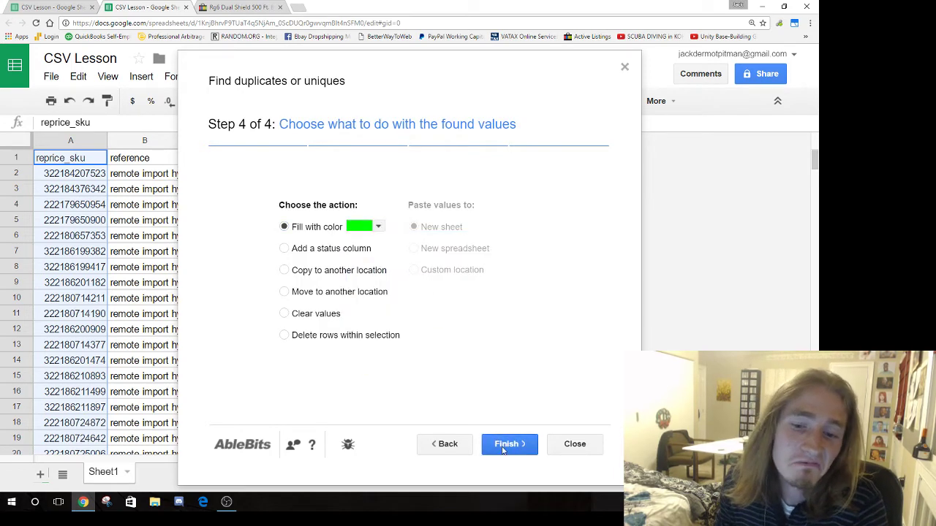
pyautogui.click(378, 227)
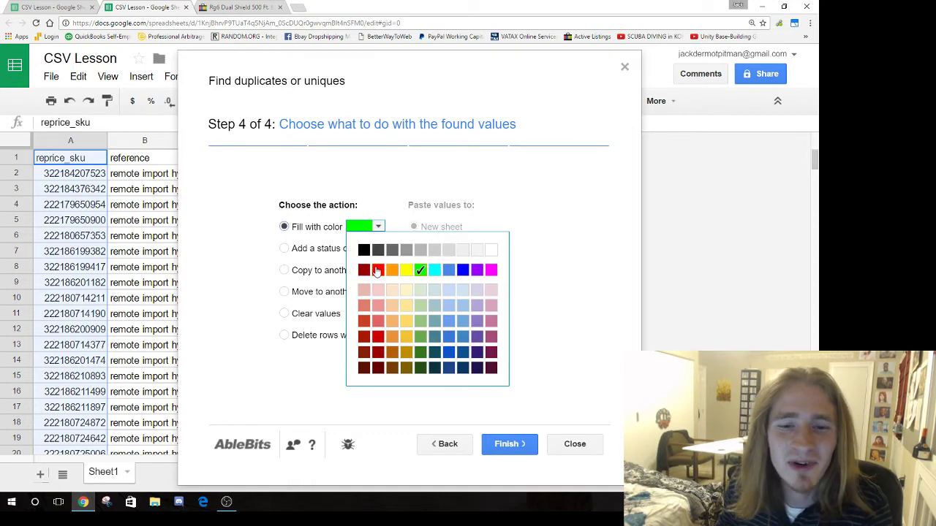
pyautogui.click(378, 271)
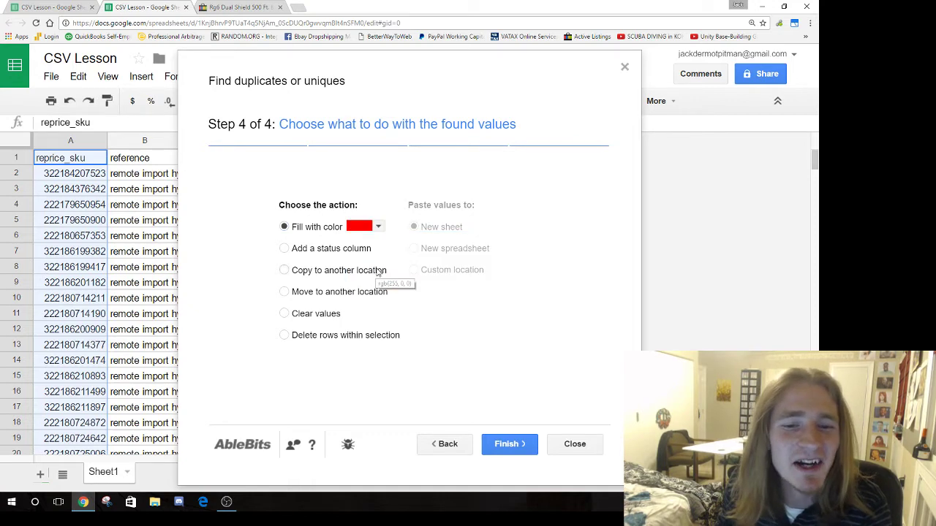
pyautogui.click(486, 444)
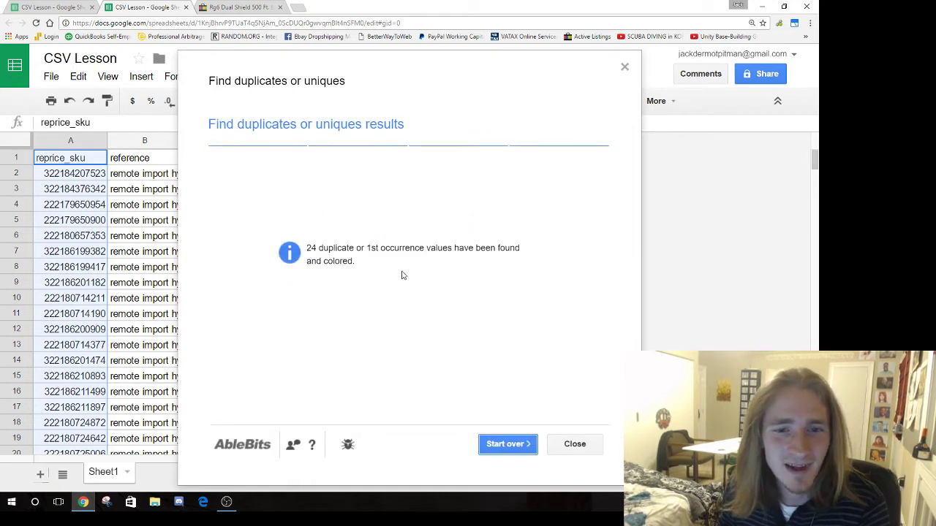
pyautogui.click(572, 447)
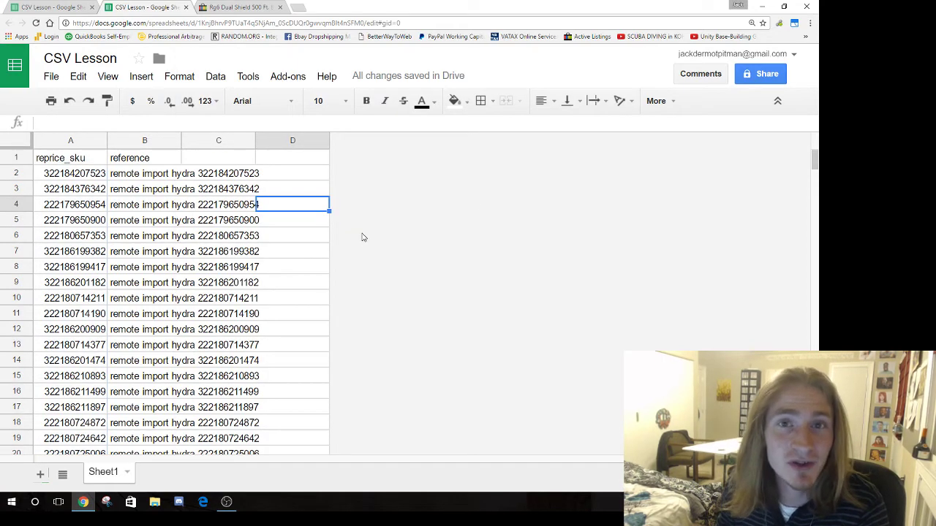
# Examine the red-filled reprice_sku values in A25:A36 and compare the SKU in A25 with its reference in B25
pyautogui.scroll(-6, 361, 236)
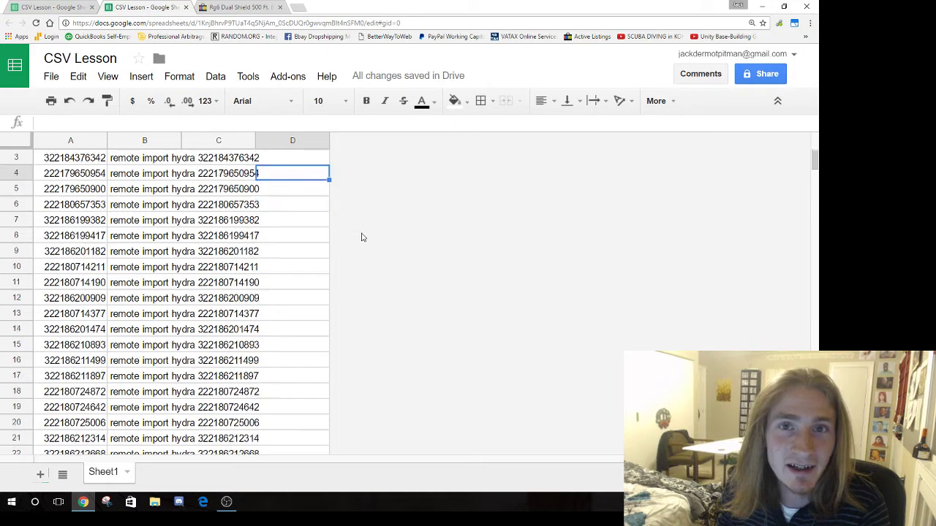
pyautogui.click(65, 270)
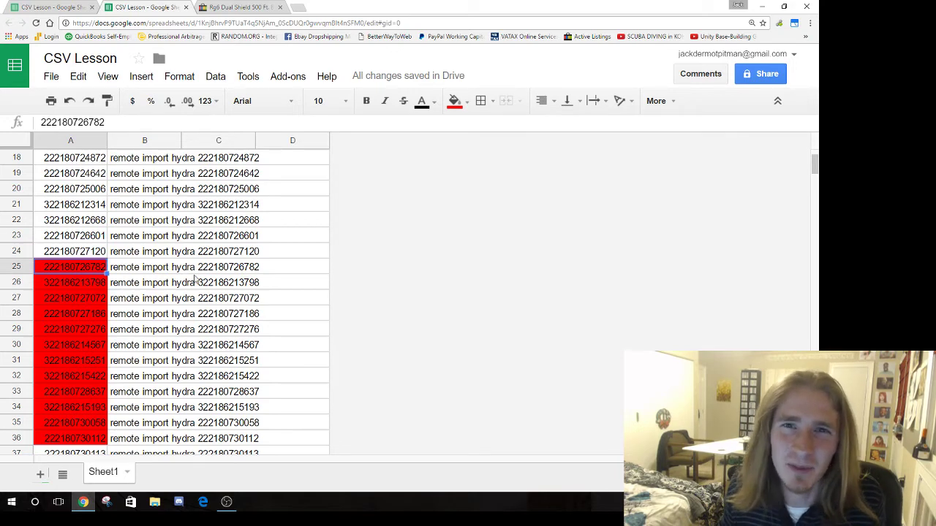
pyautogui.scroll(5, 196, 279)
pyautogui.scroll(-4, 79, 367)
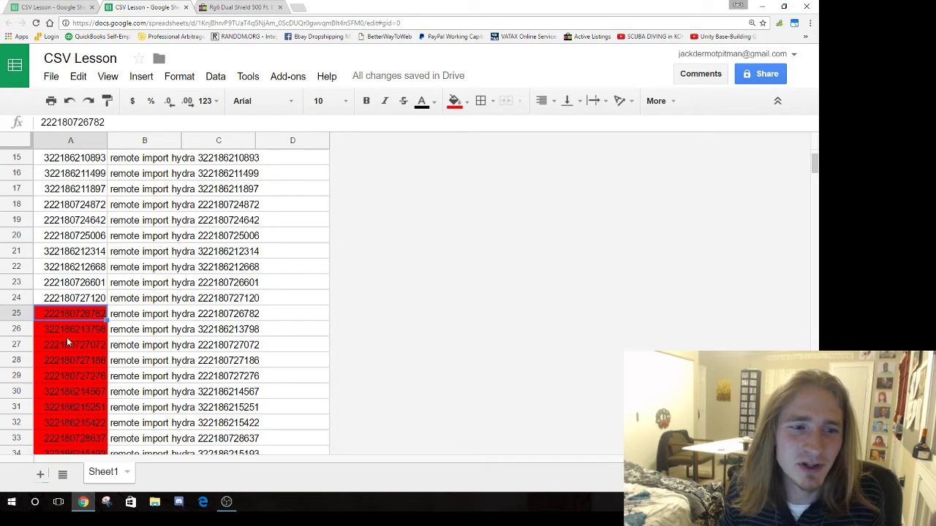
pyautogui.scroll(-2, 79, 316)
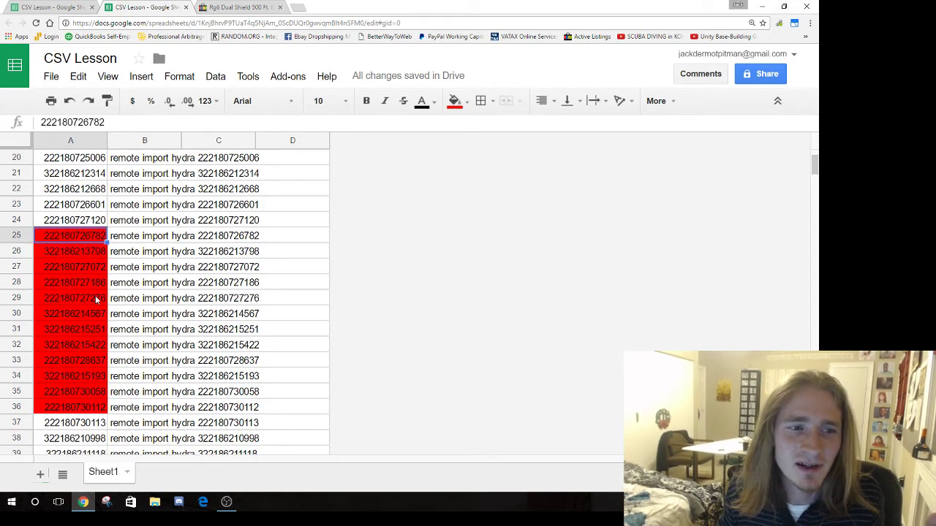
pyautogui.click(145, 235)
pyautogui.press('Left')
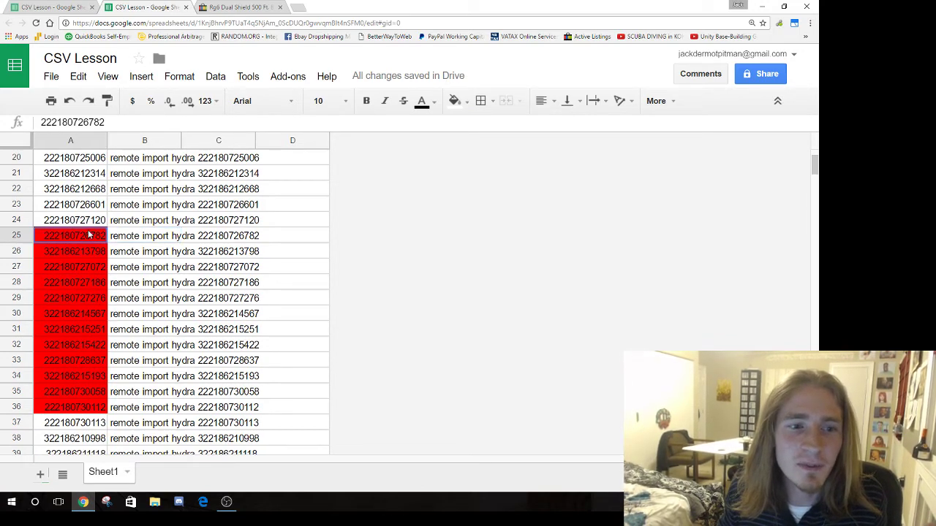
pyautogui.click(141, 226)
pyautogui.click(91, 237)
pyautogui.press('Right')
pyautogui.press('Left')
pyautogui.press('Right')
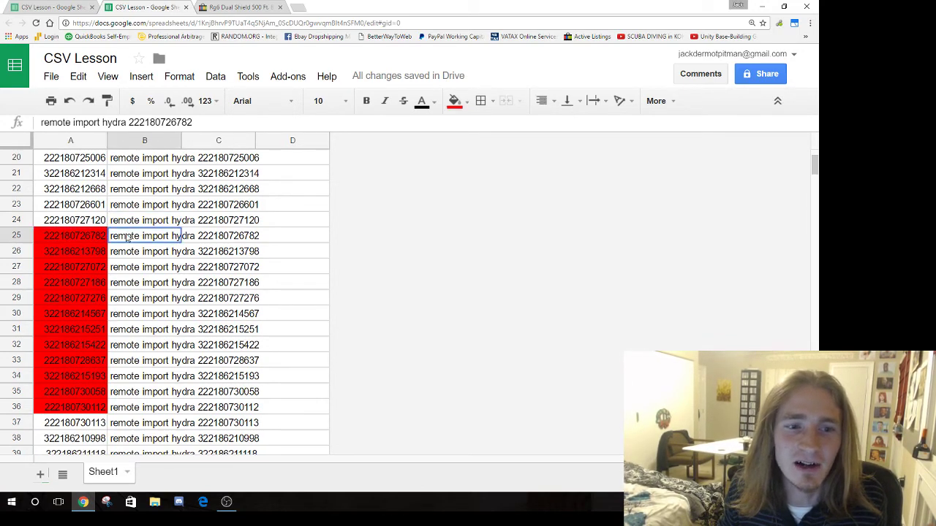
pyautogui.press('Left')
pyautogui.click(115, 242)
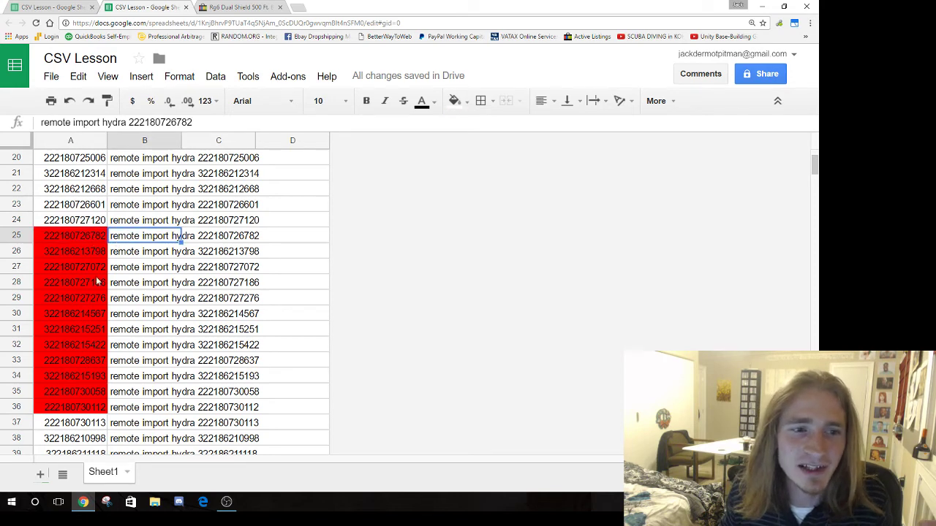
# Compare the reprice_sku value in A3 with the number in its reference in B3
pyautogui.scroll(5, 98, 282)
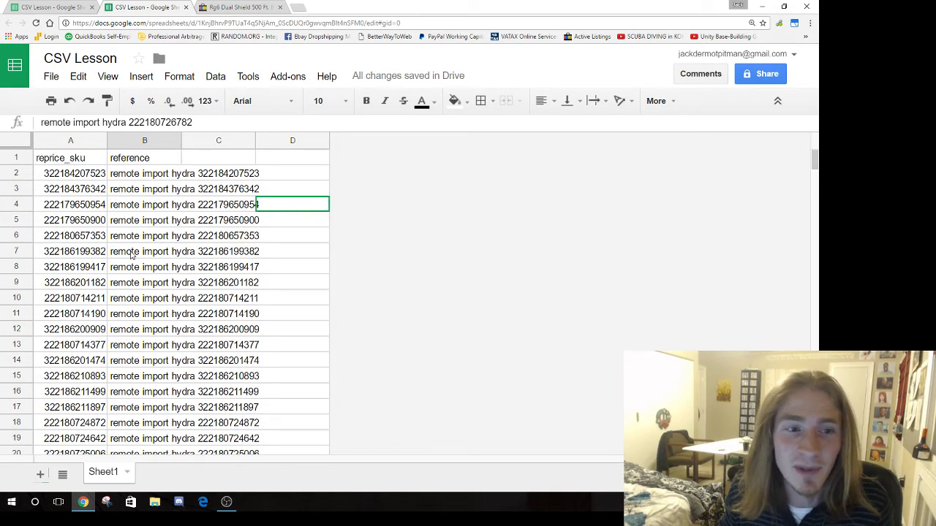
pyautogui.click(132, 204)
pyautogui.click(94, 189)
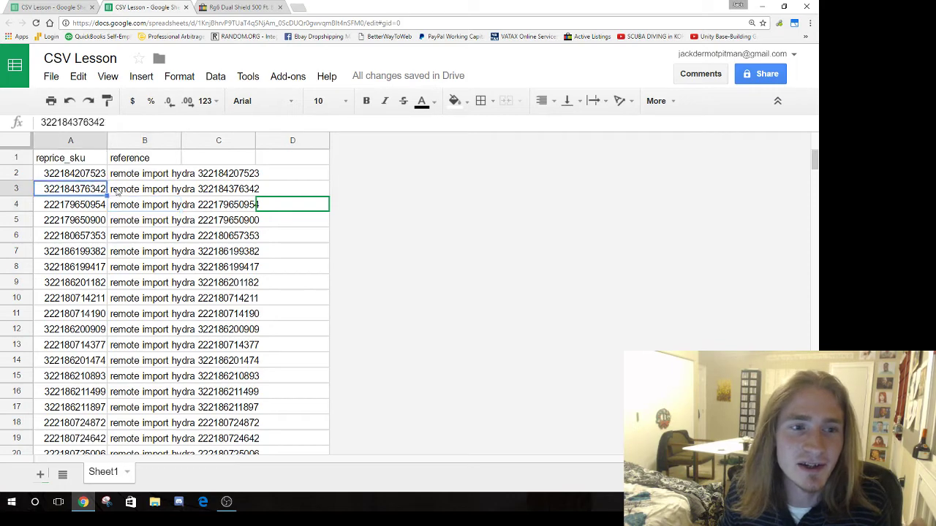
pyautogui.click(109, 189)
pyautogui.click(102, 190)
pyautogui.click(109, 189)
pyautogui.click(102, 192)
pyautogui.click(135, 196)
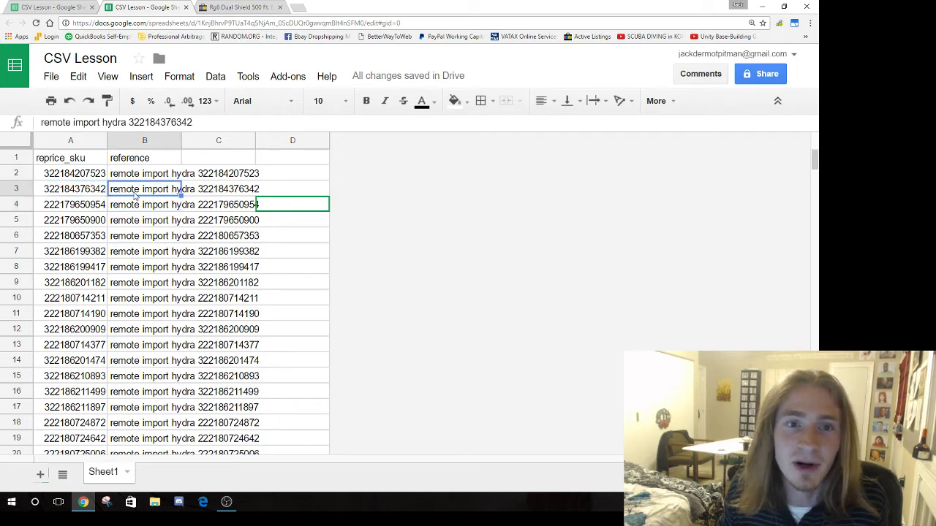
pyautogui.click(103, 190)
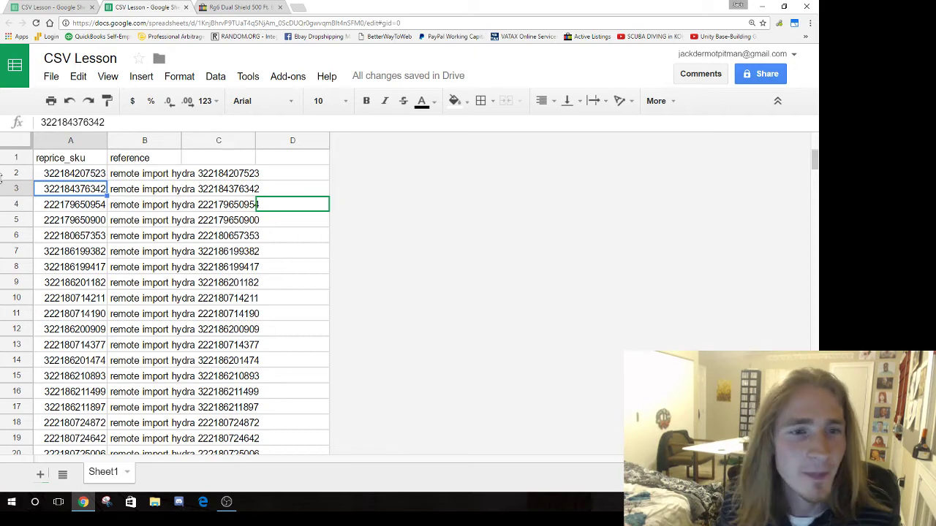
# Select the reprice_sku cells A1:A63 and start the Remove Duplicates add-on's Find duplicates or uniques on them
pyautogui.click(71, 160)
pyautogui.scroll(-10, 95, 393)
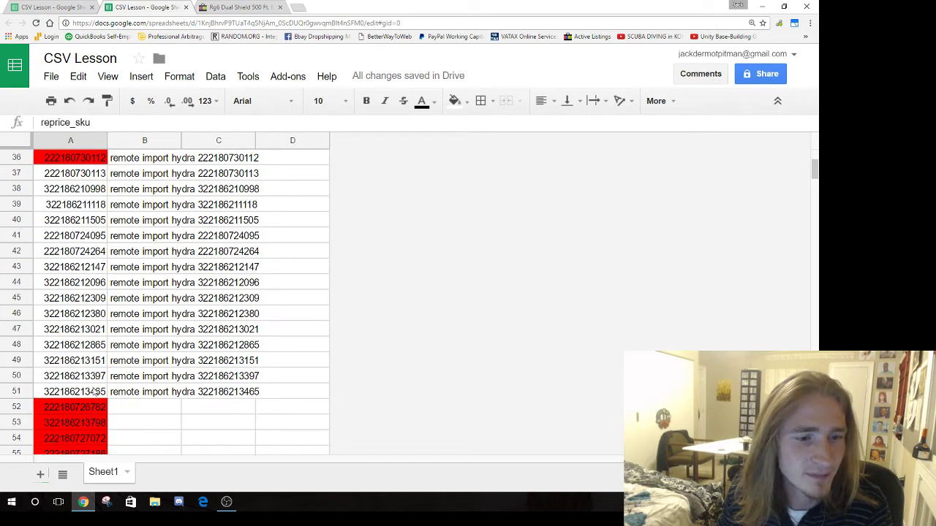
pyautogui.keyDown('shift'); pyautogui.click(95, 393); pyautogui.keyUp('shift')
pyautogui.scroll(7, 168, 265)
pyautogui.scroll(-12, 170, 263)
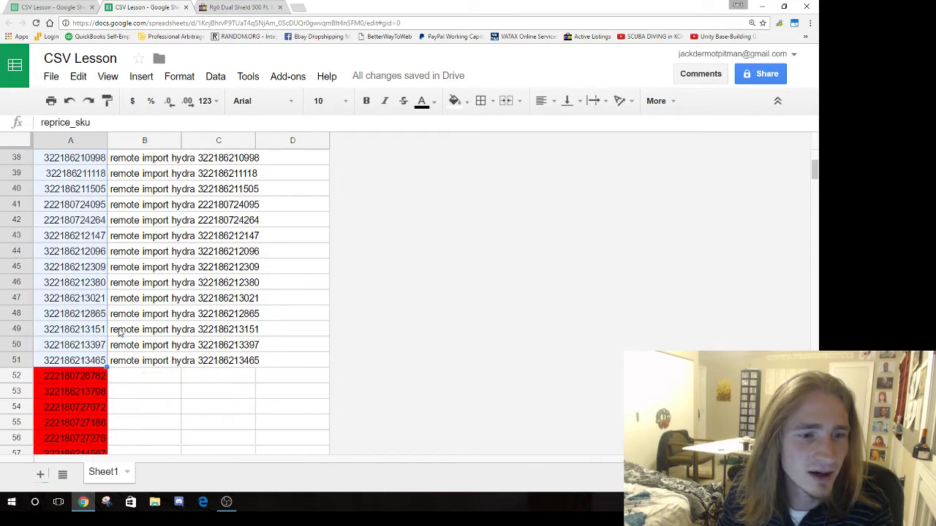
pyautogui.keyDown('shift'); pyautogui.click(93, 259); pyautogui.keyUp('shift')
pyautogui.keyDown('shift'); pyautogui.click(95, 268); pyautogui.keyUp('shift')
pyautogui.scroll(15, 95, 269)
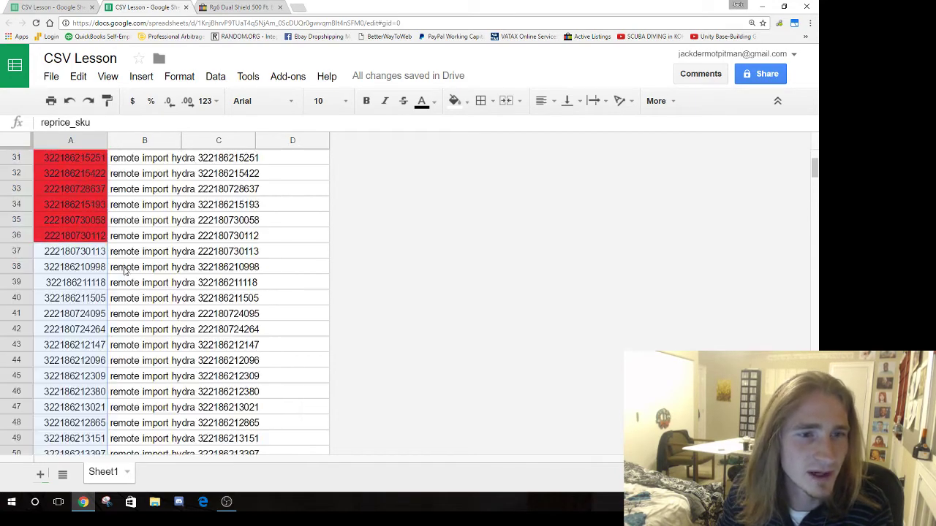
pyautogui.click(288, 77)
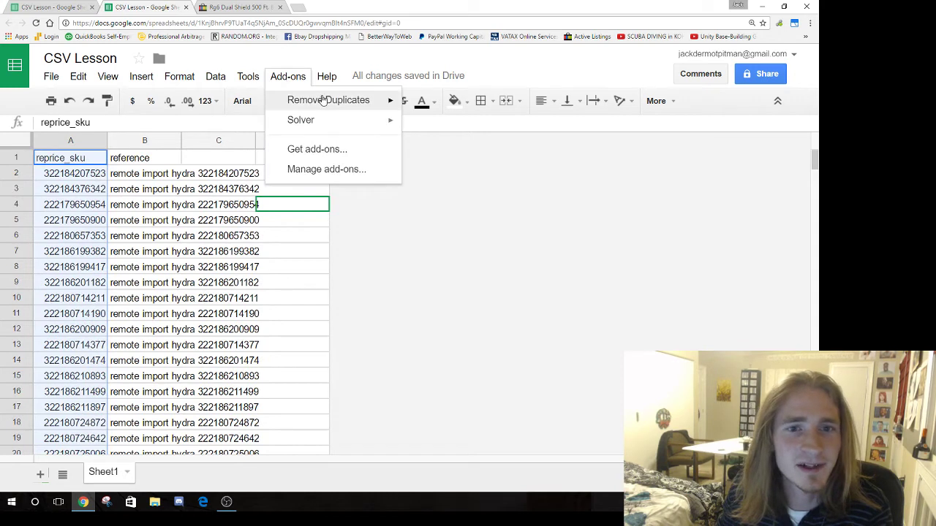
pyautogui.moveTo(365, 100)
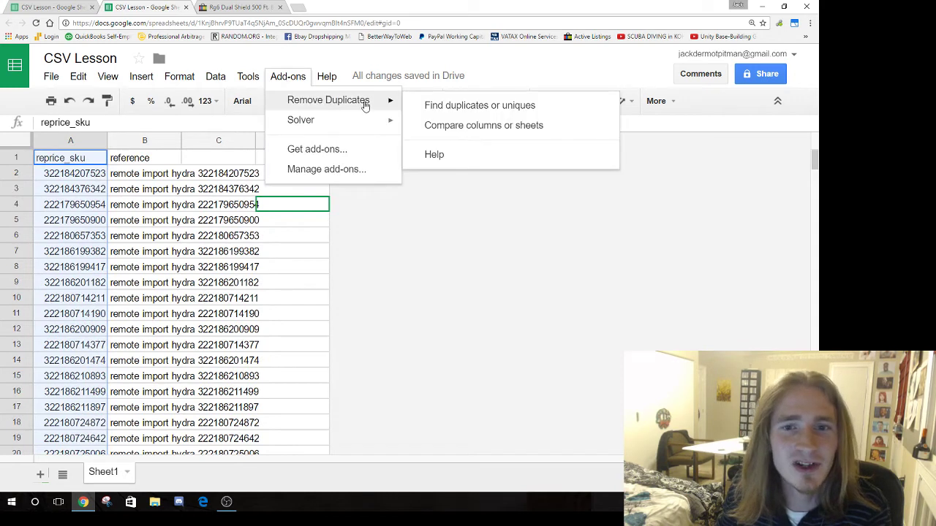
pyautogui.click(481, 106)
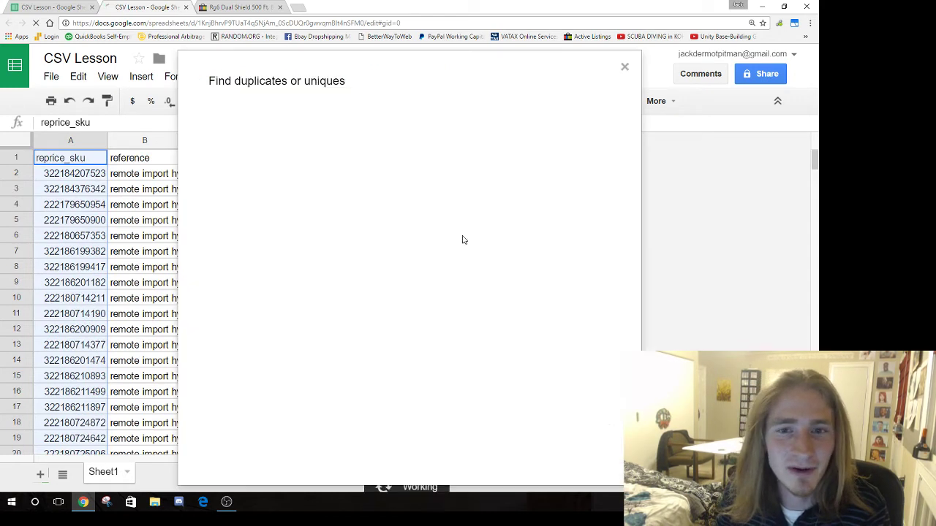
# Search reprice_sku for Duplicates + 1st occurrences with a header row, apply Clear values to the matches, and close the results
pyautogui.click(503, 443)
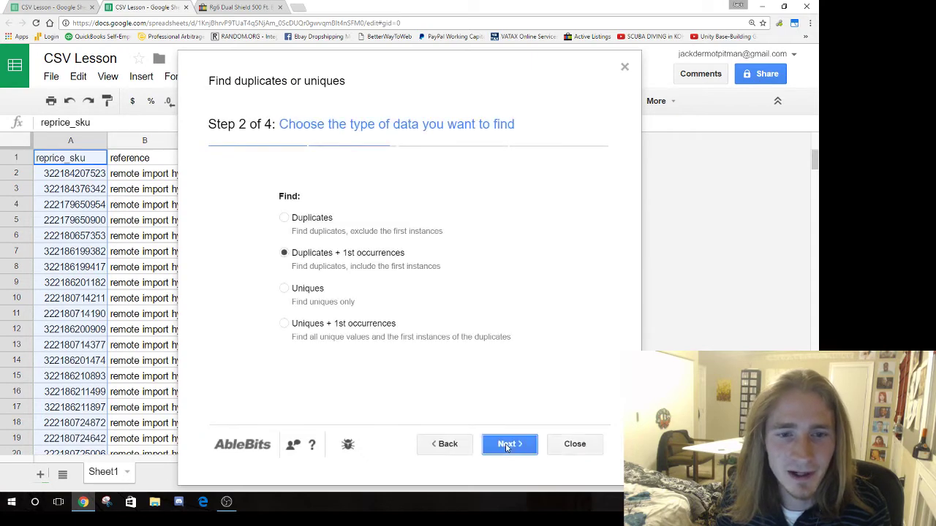
pyautogui.click(507, 446)
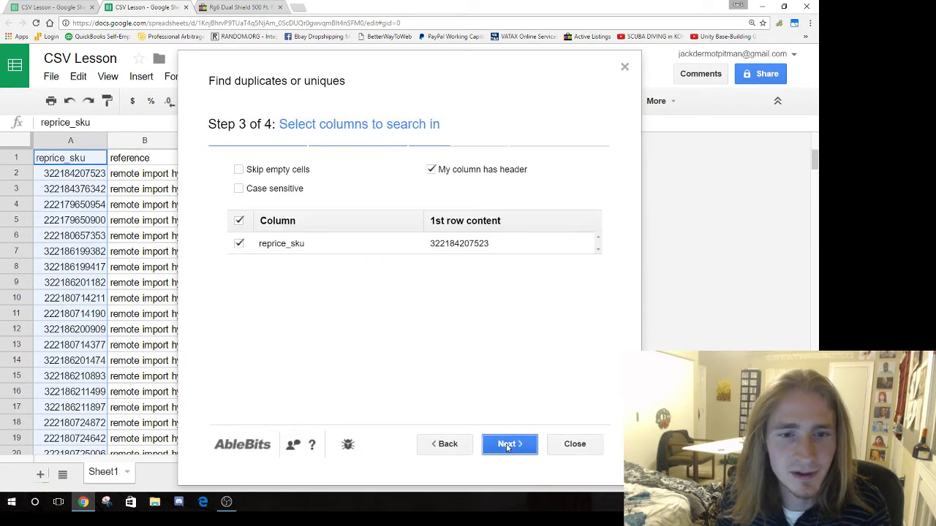
pyautogui.click(513, 446)
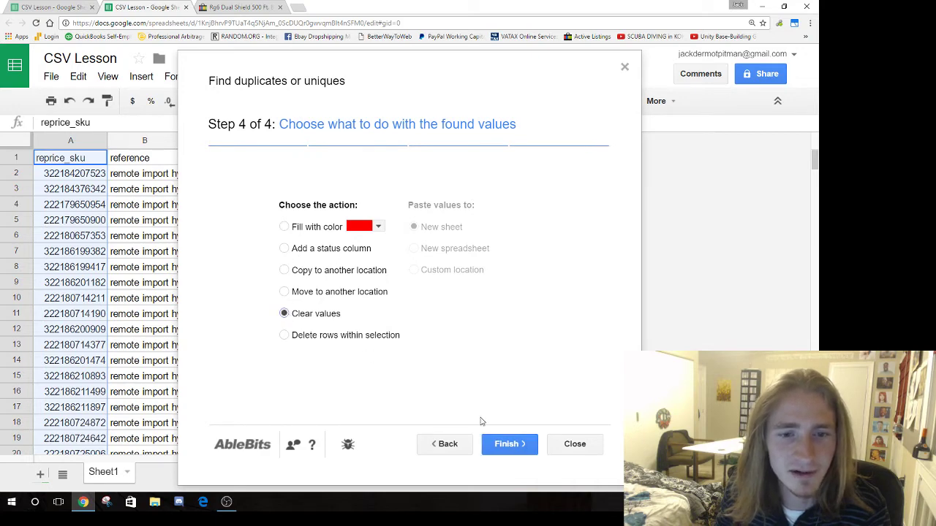
pyautogui.click(501, 443)
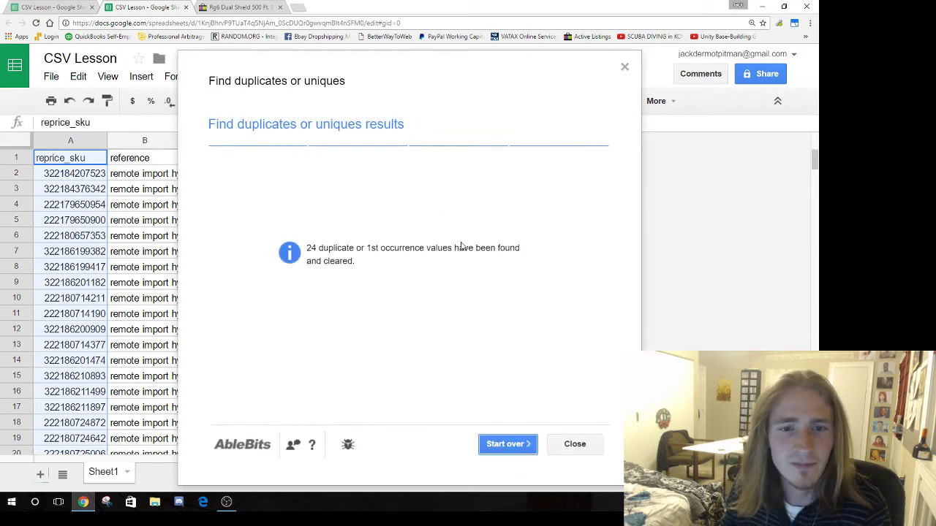
pyautogui.click(573, 445)
# Examine the red cells in column A and the references beside them, down to the rows below row 51
pyautogui.scroll(-5, 77, 226)
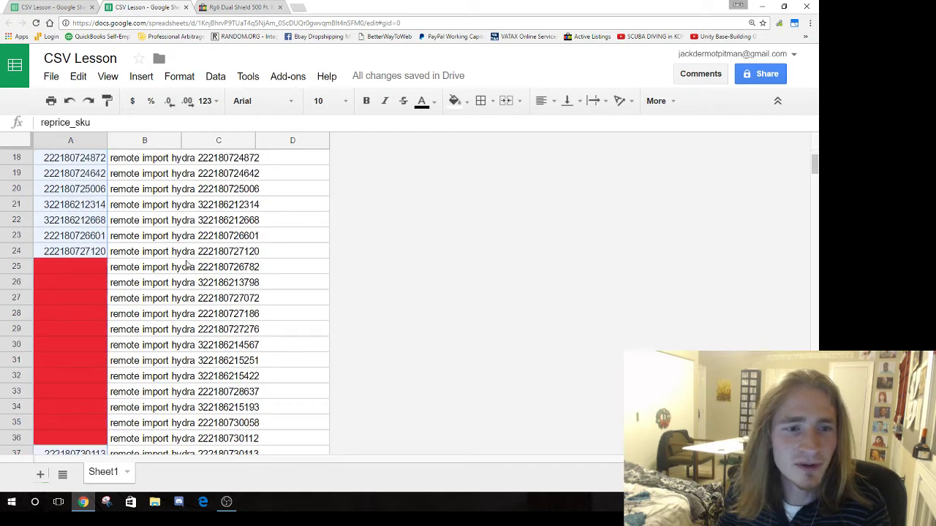
pyautogui.click(77, 223)
pyautogui.click(82, 188)
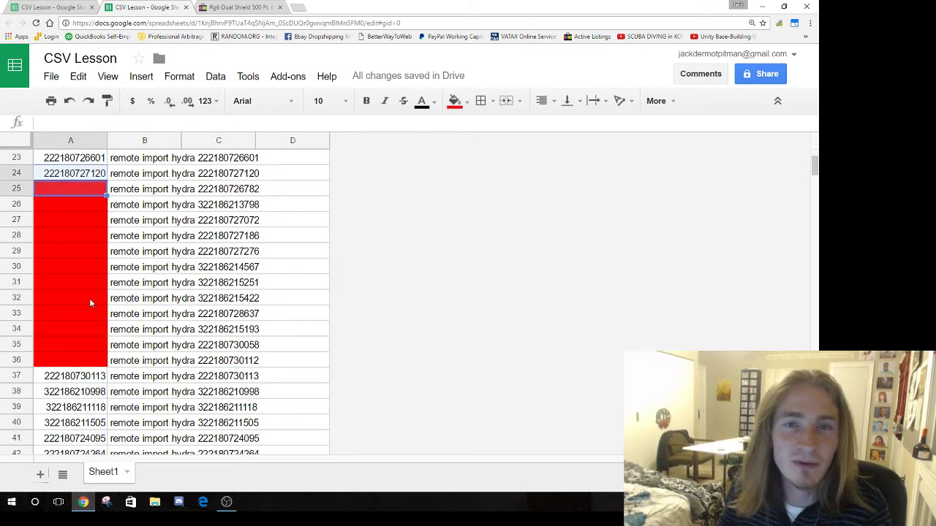
pyautogui.scroll(-5, 106, 276)
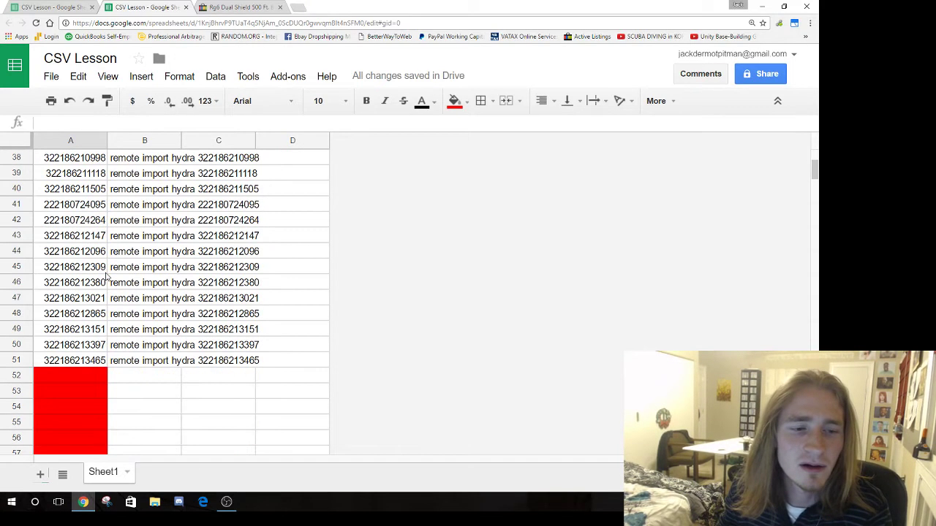
pyautogui.scroll(5, 106, 328)
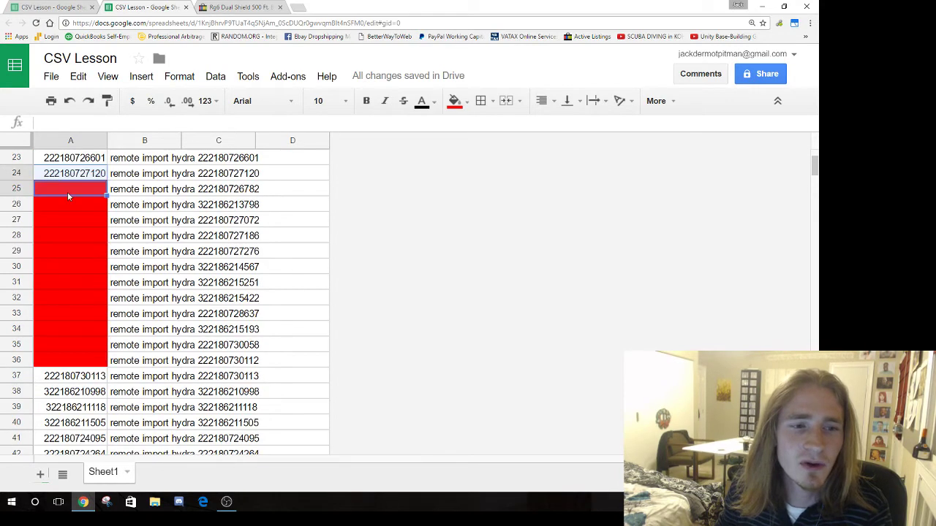
pyautogui.scroll(8, 81, 246)
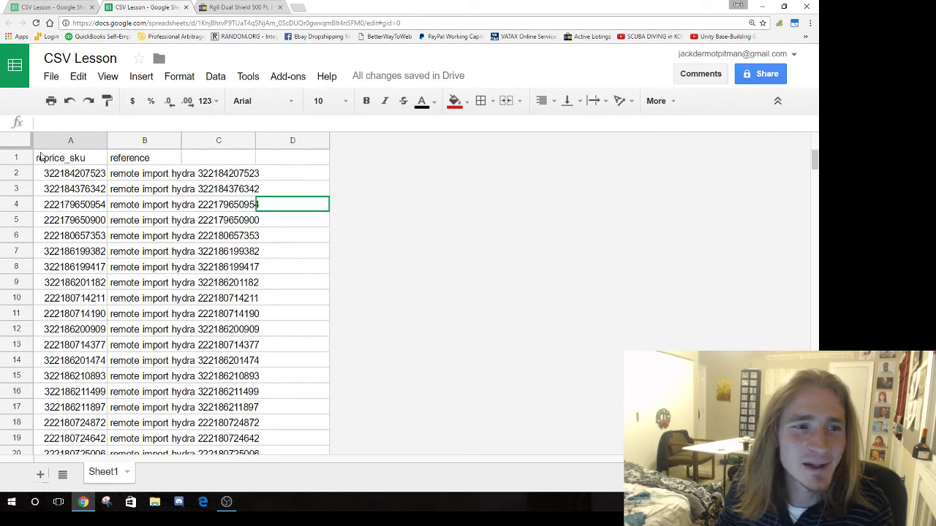
# Sort rows 1 to 51 by reprice_sku in A → Z order, treating the first row as a header
pyautogui.click(17, 159)
pyautogui.scroll(-15, 88, 222)
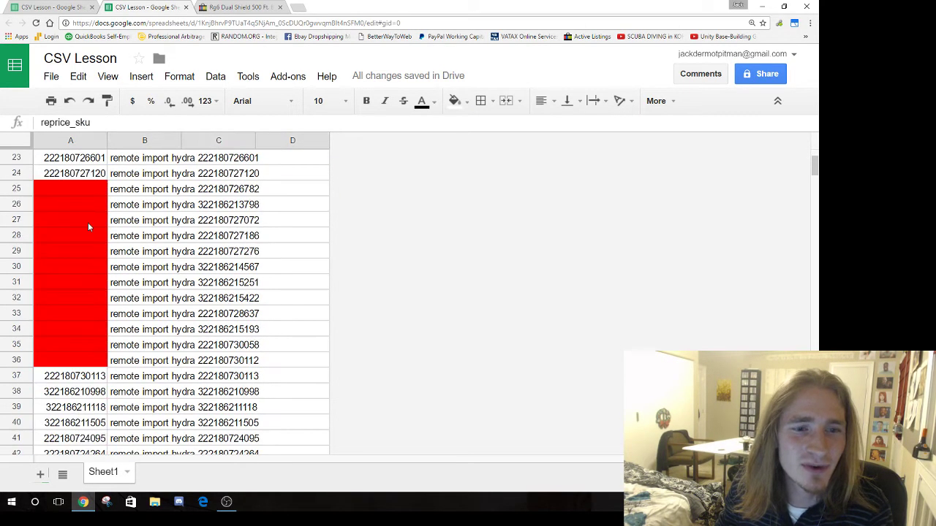
pyautogui.keyDown('shift'); pyautogui.click(17, 235); pyautogui.keyUp('shift')
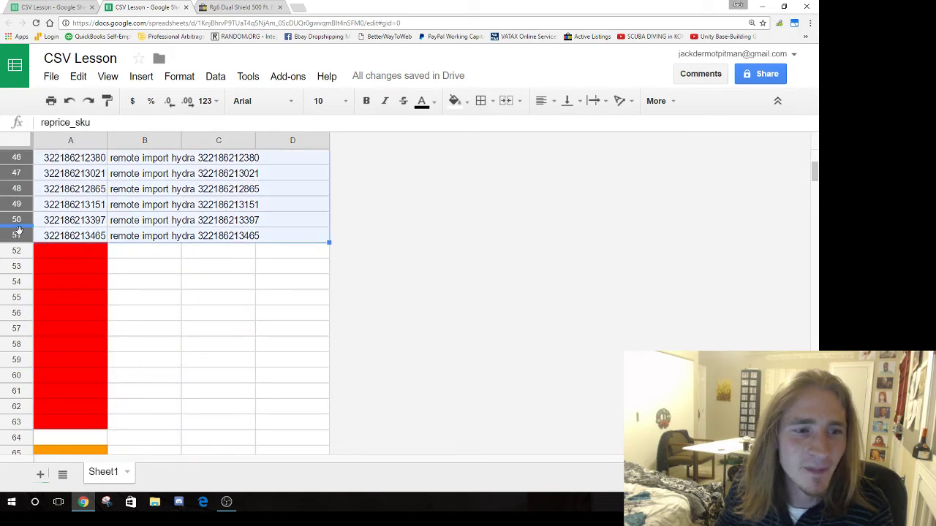
pyautogui.scroll(7, 104, 223)
pyautogui.scroll(2, 128, 234)
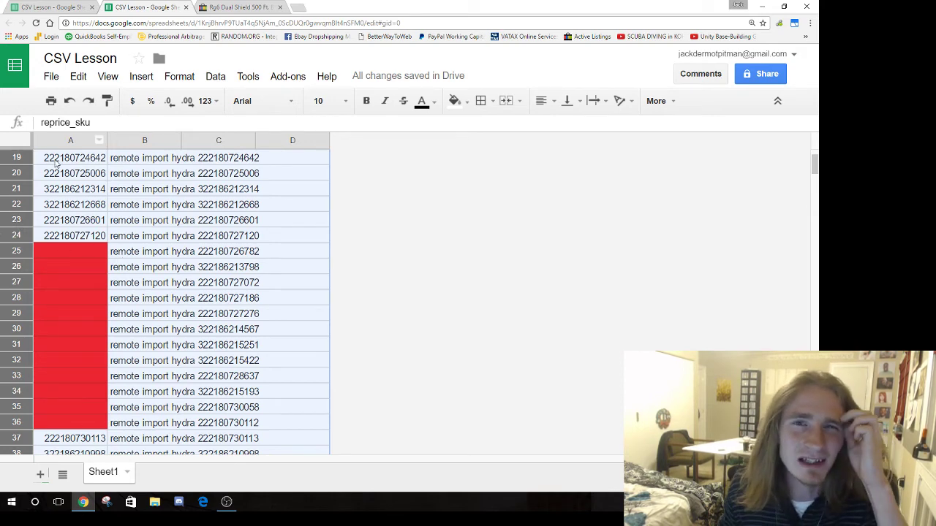
pyautogui.scroll(5, 247, 238)
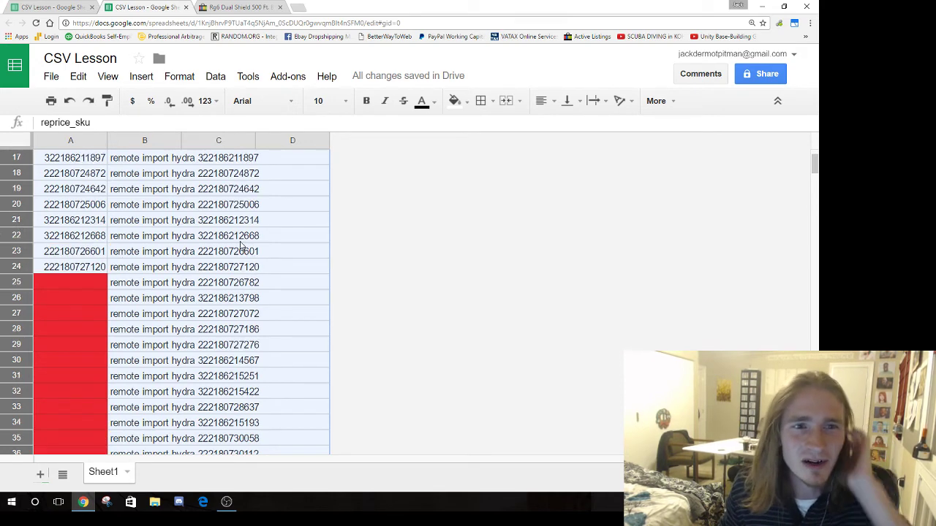
pyautogui.click(190, 77)
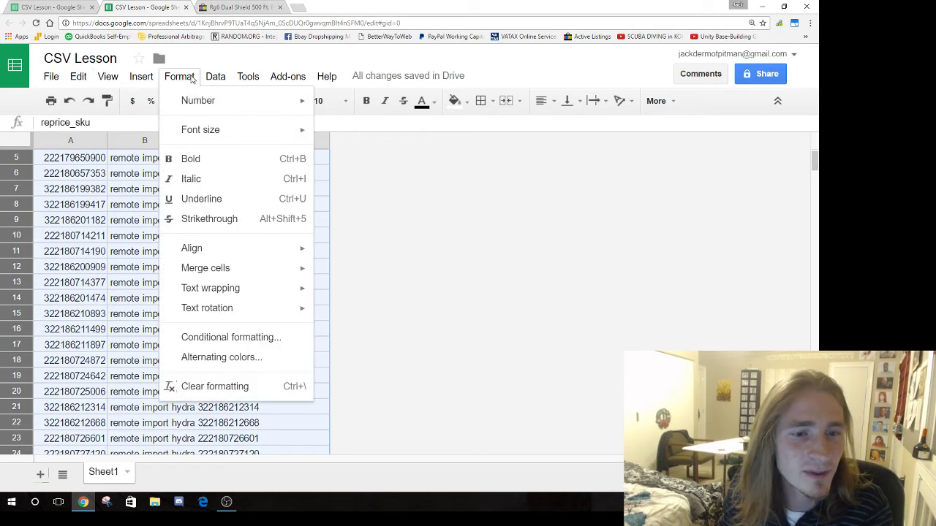
pyautogui.moveTo(137, 79)
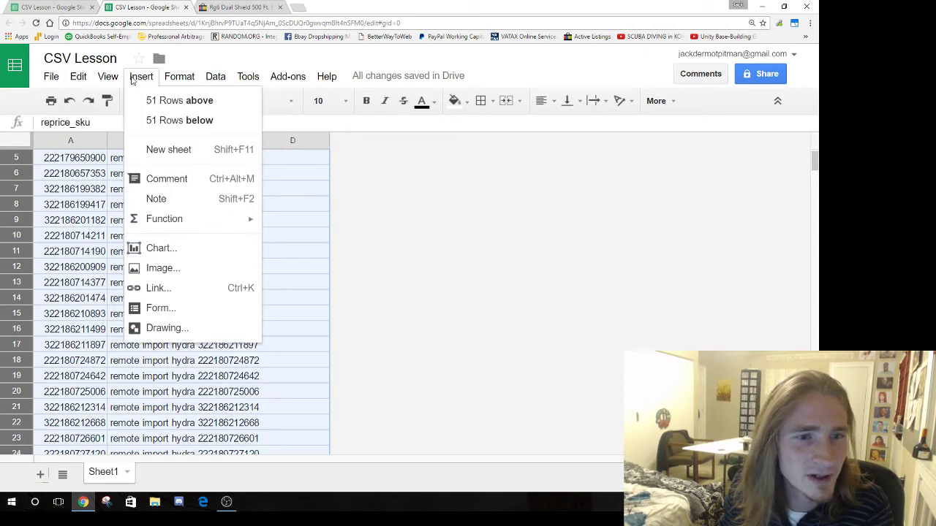
pyautogui.moveTo(106, 79)
pyautogui.moveTo(214, 85)
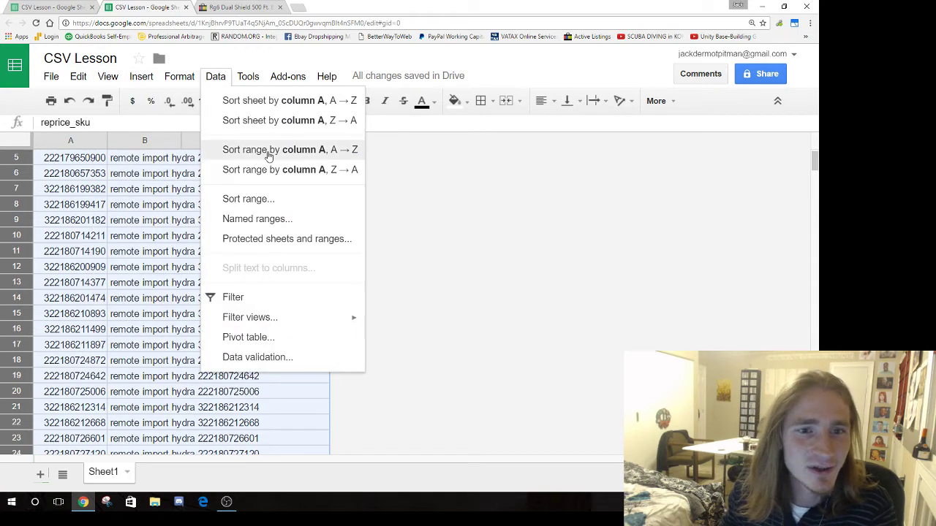
pyautogui.click(278, 201)
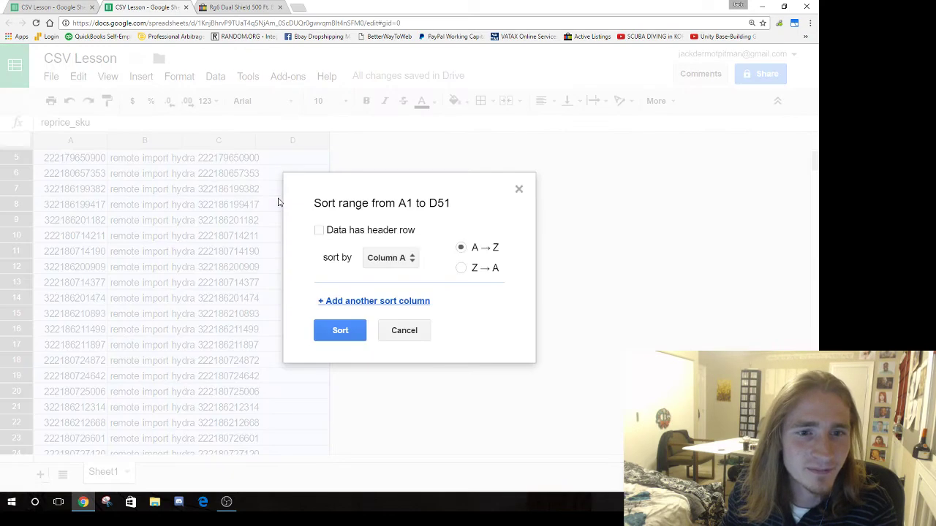
pyautogui.click(319, 231)
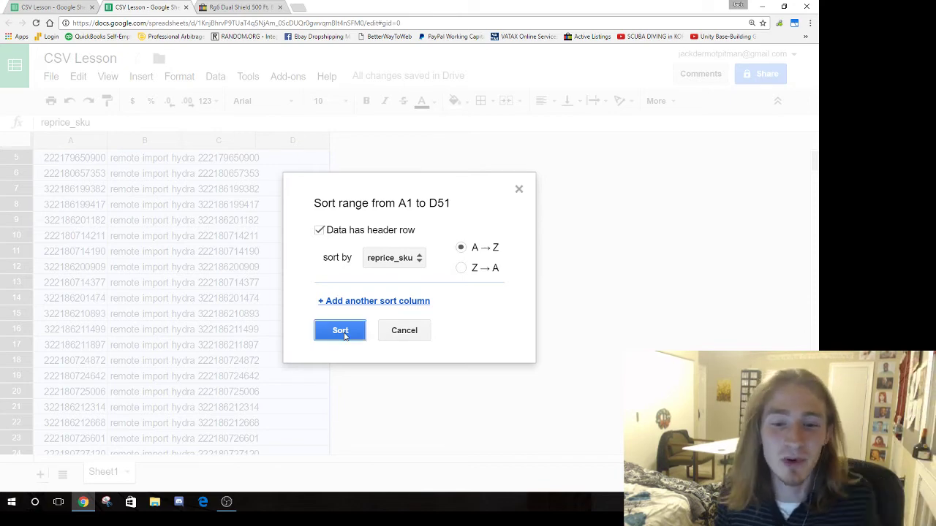
pyautogui.click(341, 333)
pyautogui.click(344, 228)
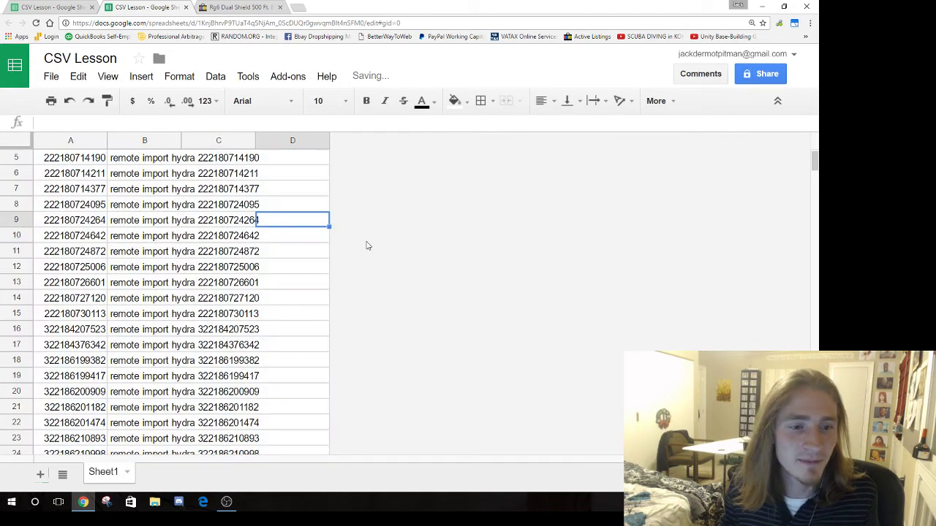
# Compare the SKUs in A37 and A35 with the numbers in their references, and review the sorted rows around them
pyautogui.scroll(-10, 372, 249)
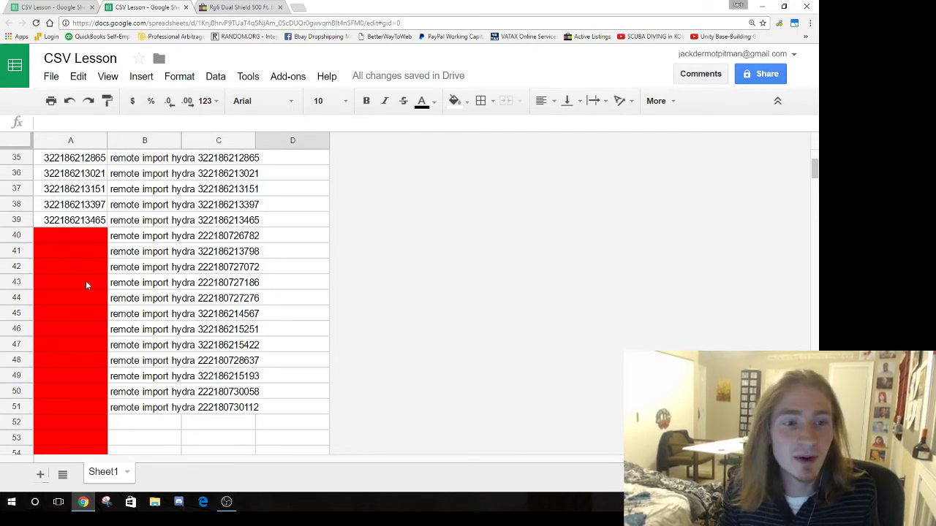
pyautogui.scroll(1, 86, 283)
pyautogui.click(100, 222)
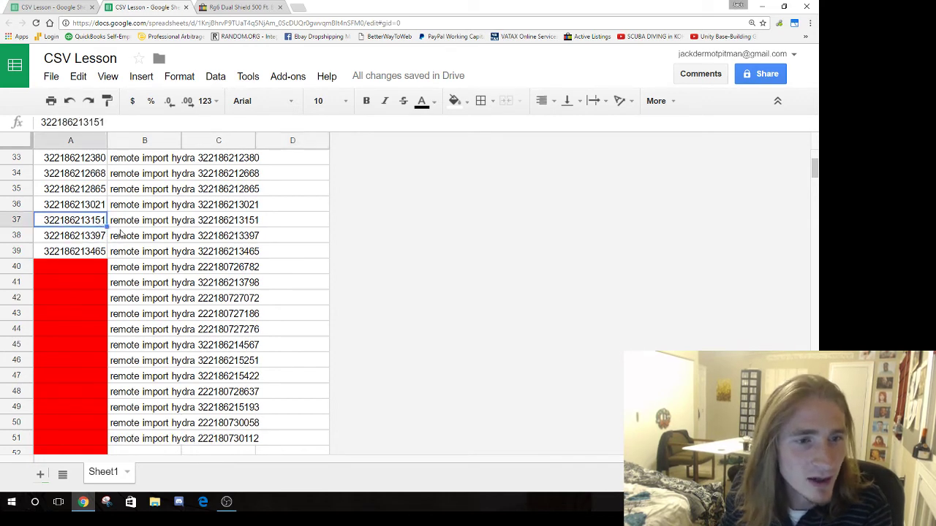
pyautogui.click(240, 221)
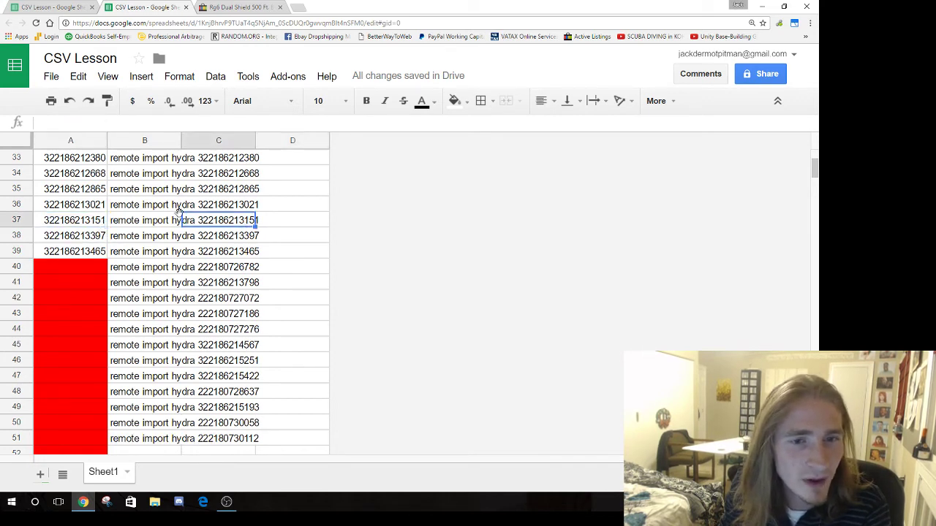
pyautogui.click(100, 189)
pyautogui.click(236, 191)
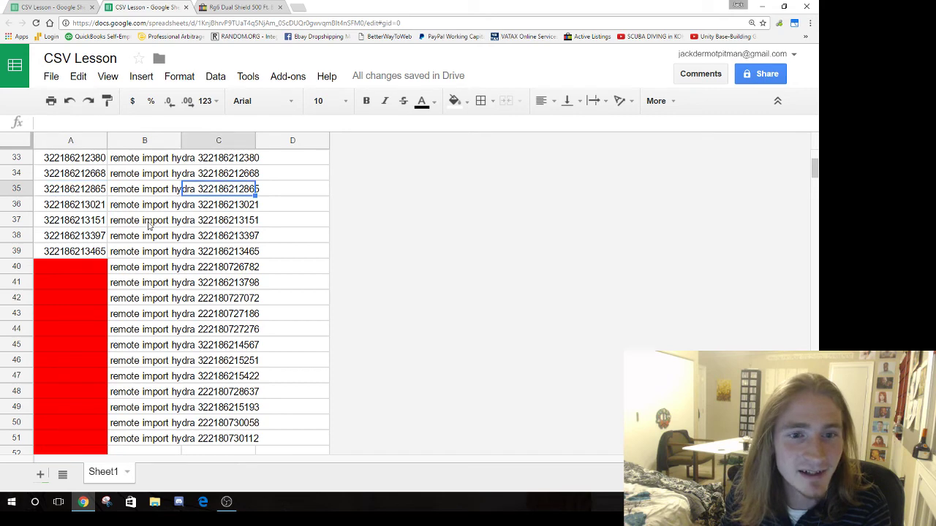
pyautogui.scroll(5, 145, 230)
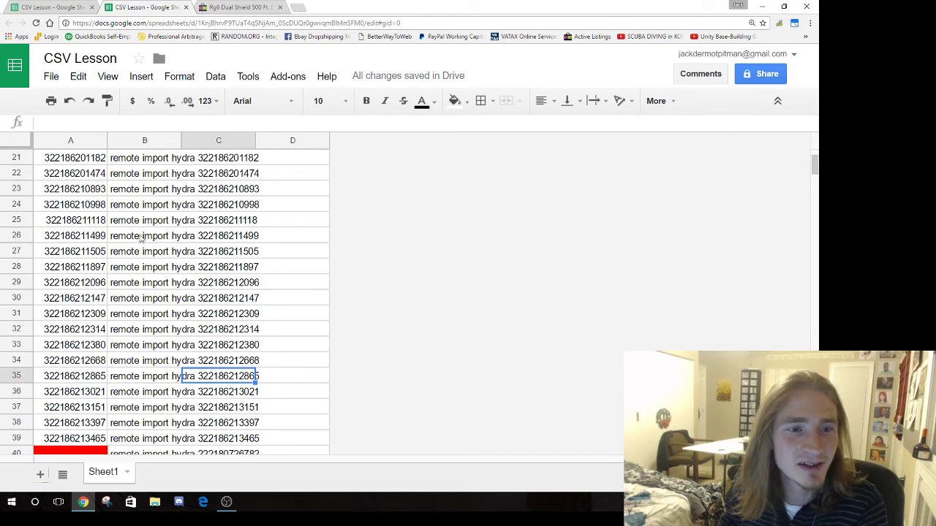
# Delete rows 40 to 57, starting with the first listing whose reprice_sku cell is empty
pyautogui.scroll(-6, 75, 229)
pyautogui.click(24, 188)
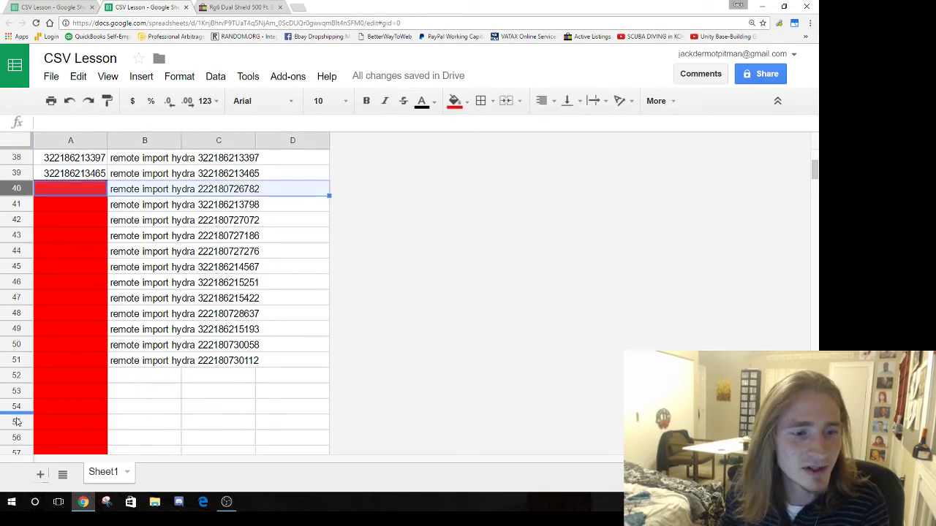
pyautogui.keyDown('shift'); pyautogui.click(15, 445); pyautogui.keyUp('shift')
pyautogui.rightClick(35, 391)
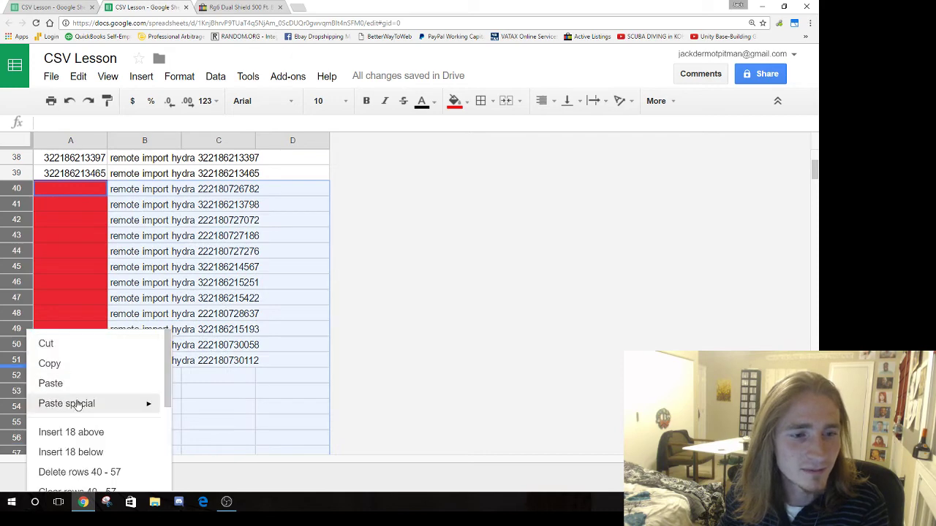
pyautogui.click(95, 472)
pyautogui.scroll(13, 414, 264)
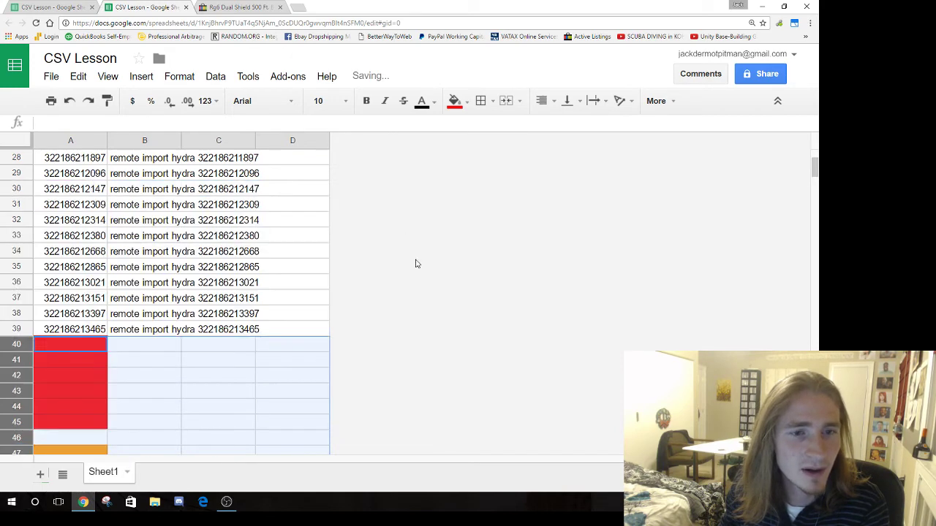
# Review the remaining listings from the header row down to the last filled row
pyautogui.click(13, 143)
pyautogui.click(18, 159)
pyautogui.scroll(-8, 18, 159)
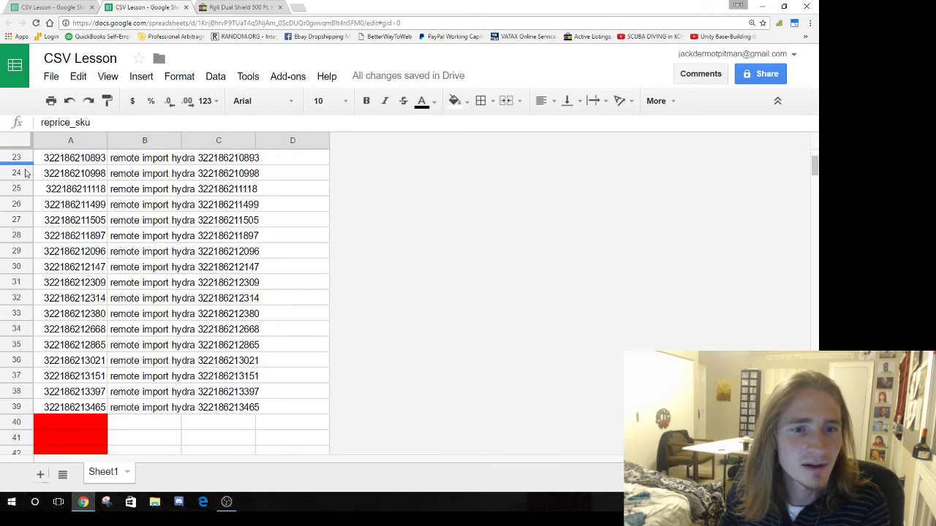
pyautogui.keyDown('shift'); pyautogui.click(24, 361); pyautogui.keyUp('shift')
pyautogui.scroll(5, 124, 211)
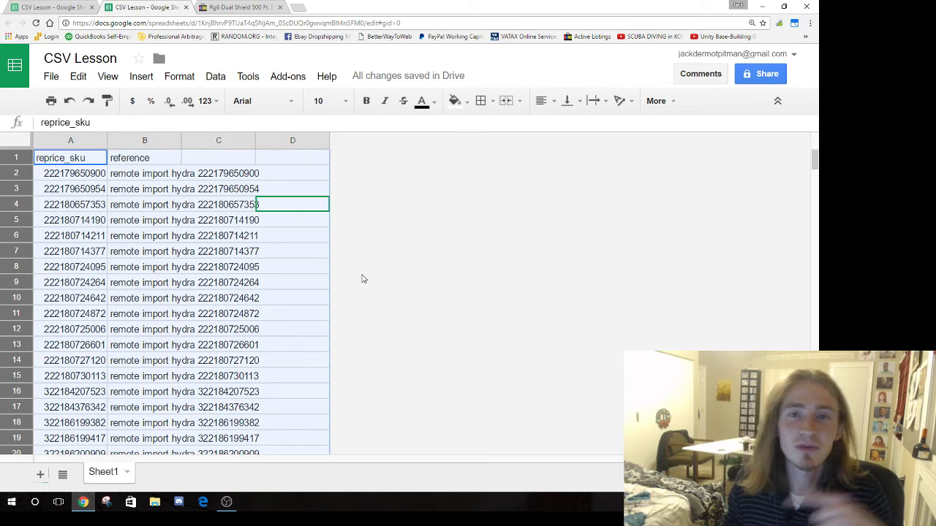
pyautogui.click(422, 224)
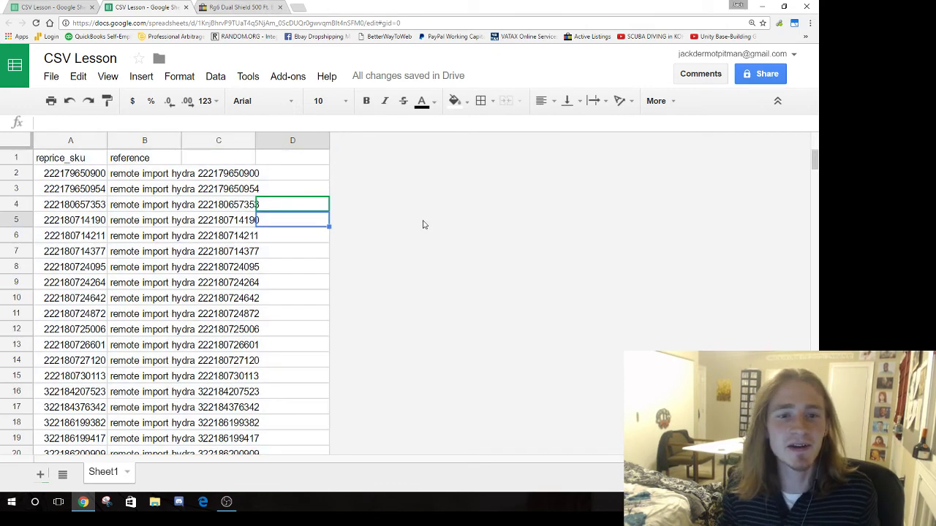